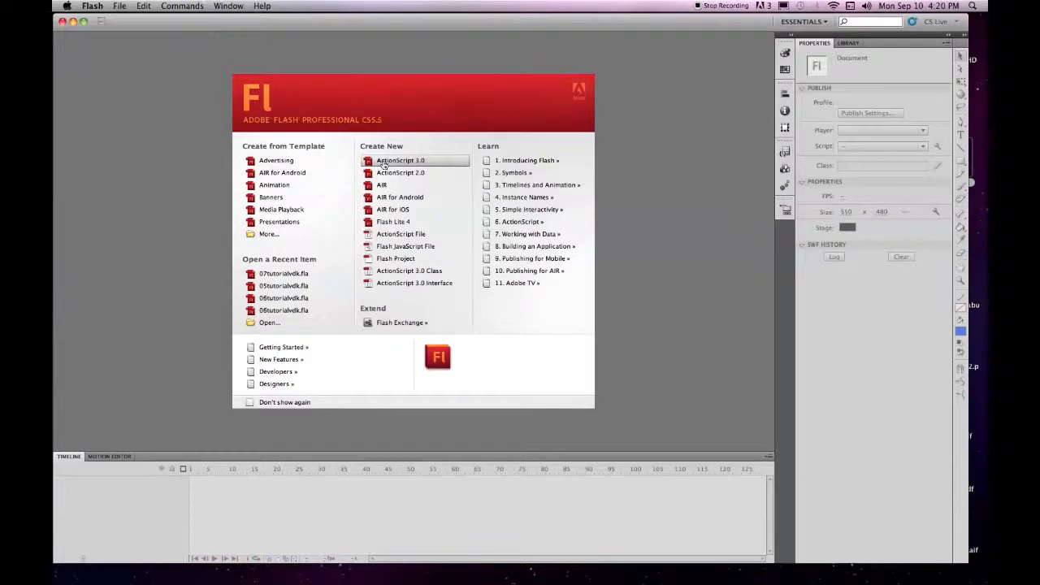
# Create an ActionScript 3.0 document sized 1280 × 720 px at 12 fps and fit the stage in the window.
pyautogui.click(384, 162)
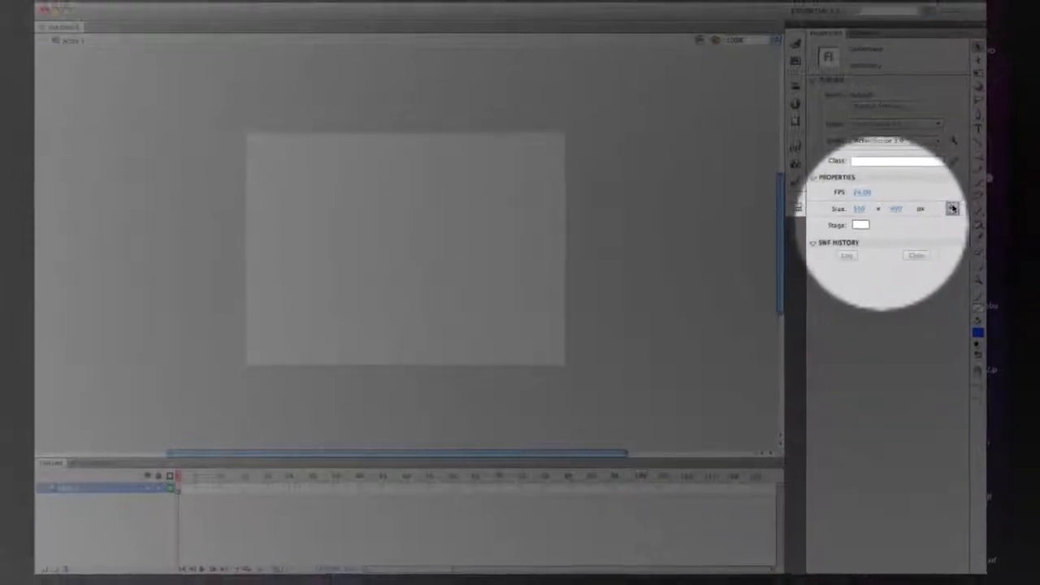
pyautogui.click(984, 202)
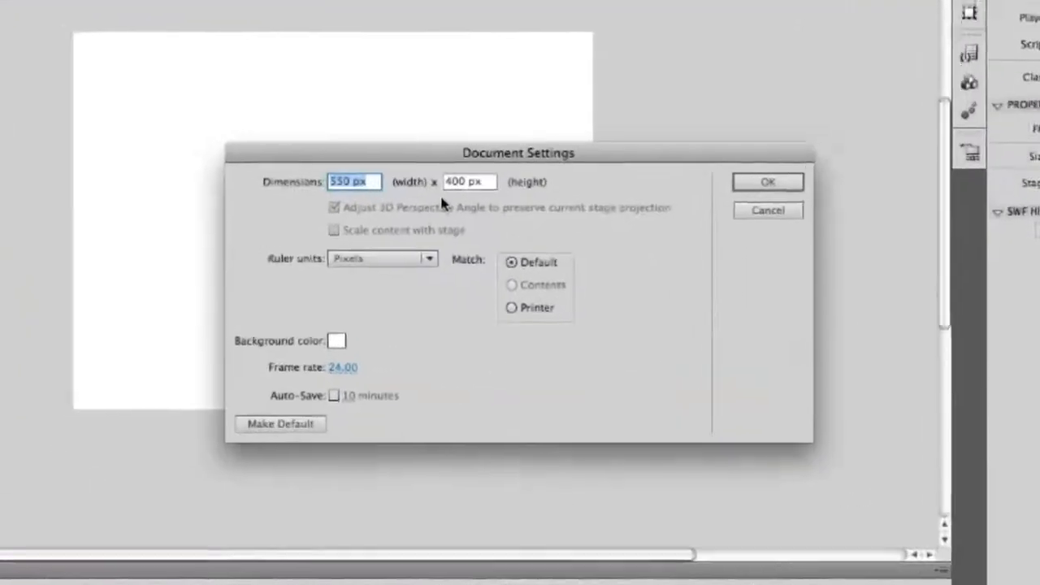
pyautogui.write('1280')
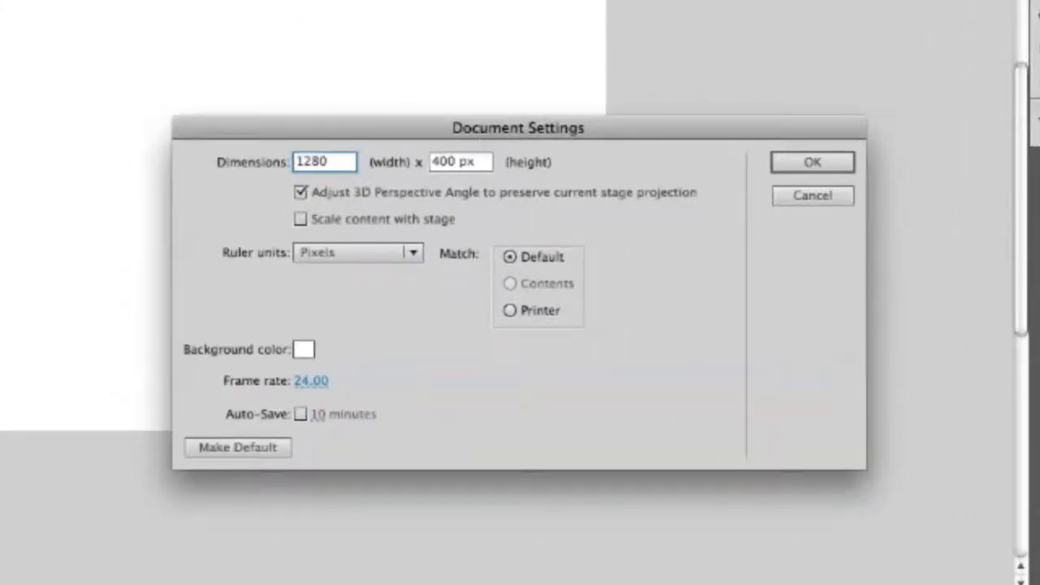
pyautogui.press('Tab')
pyautogui.write('7')
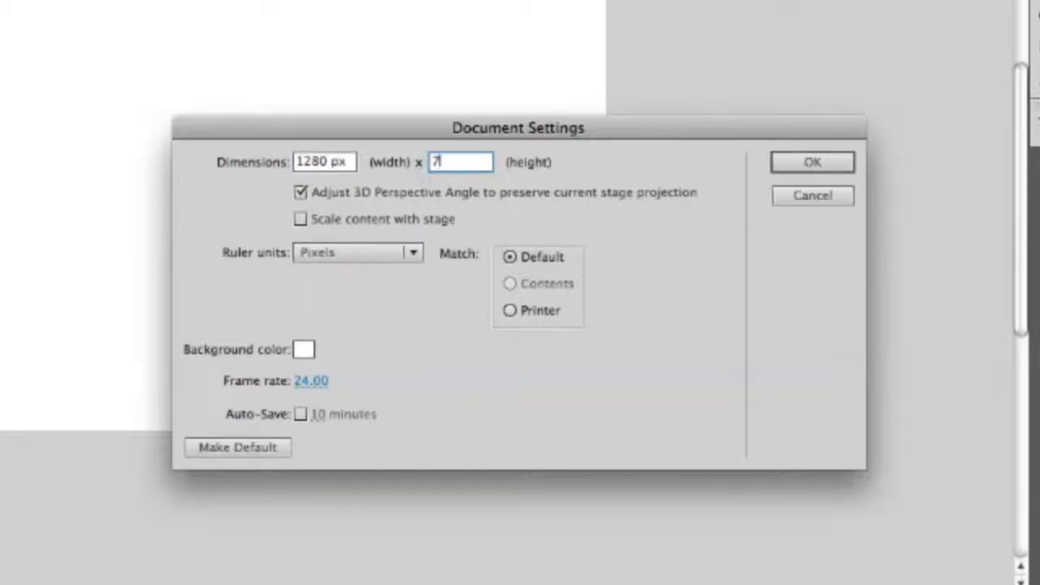
pyautogui.write('20')
pyautogui.click(315, 381)
pyautogui.write('12')
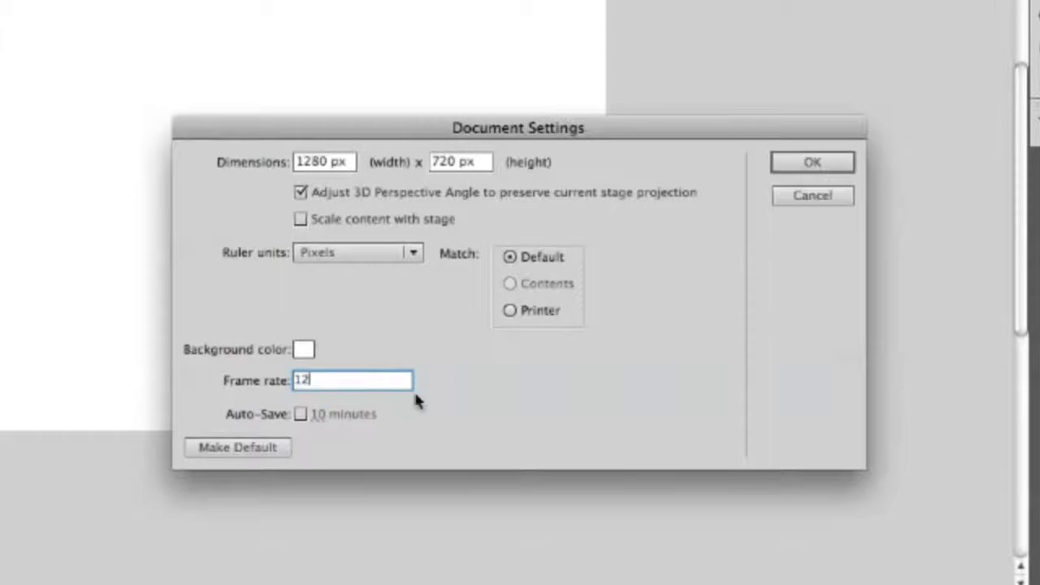
pyautogui.click(821, 165)
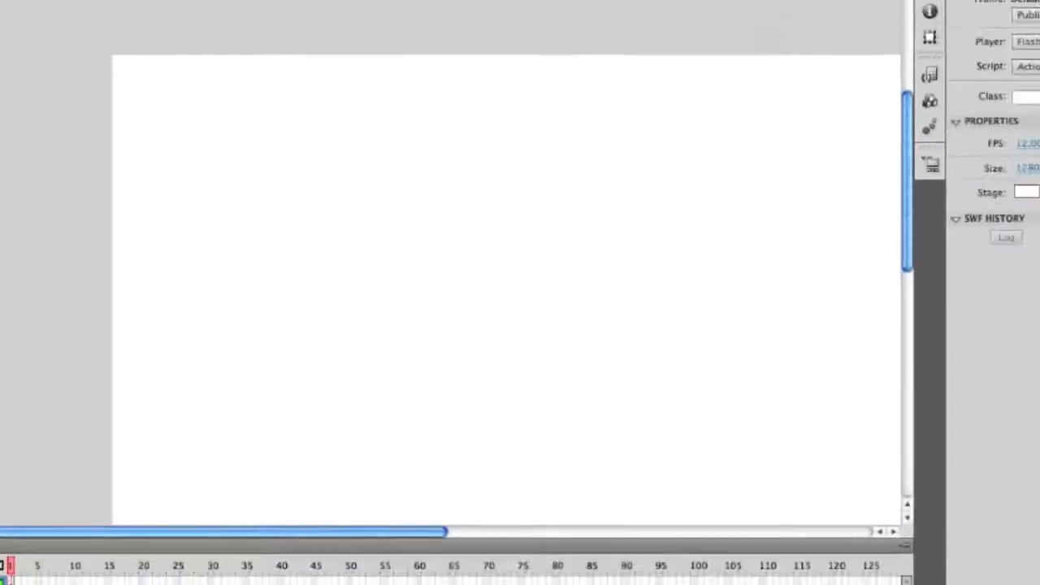
pyautogui.click(793, 23)
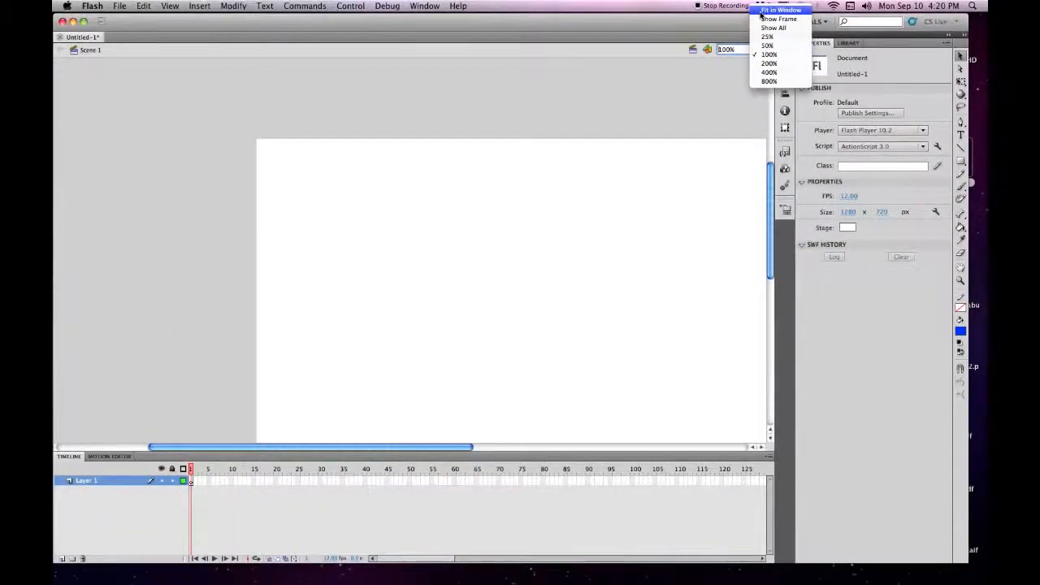
pyautogui.click(761, 12)
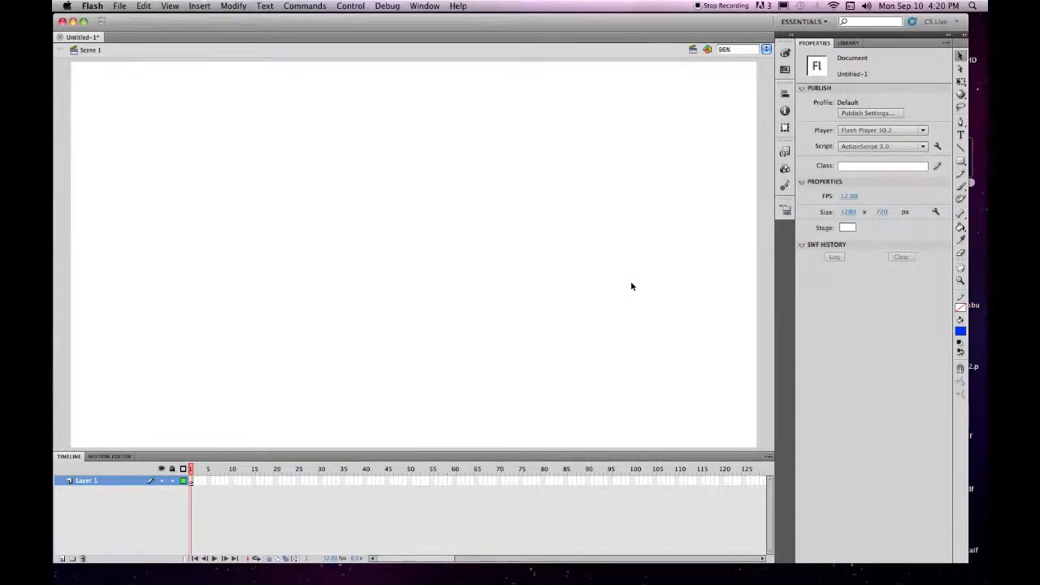
# Save the document as 08tutorialvdk.fla in the tutorials folder, in Flash CS5.5 Document format.
pyautogui.click(119, 5)
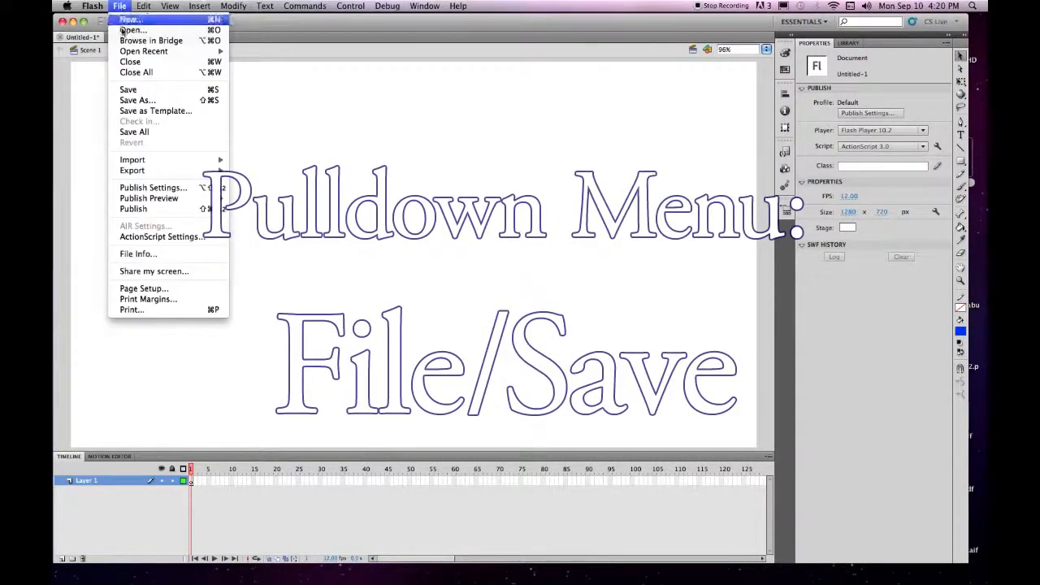
pyautogui.click(150, 90)
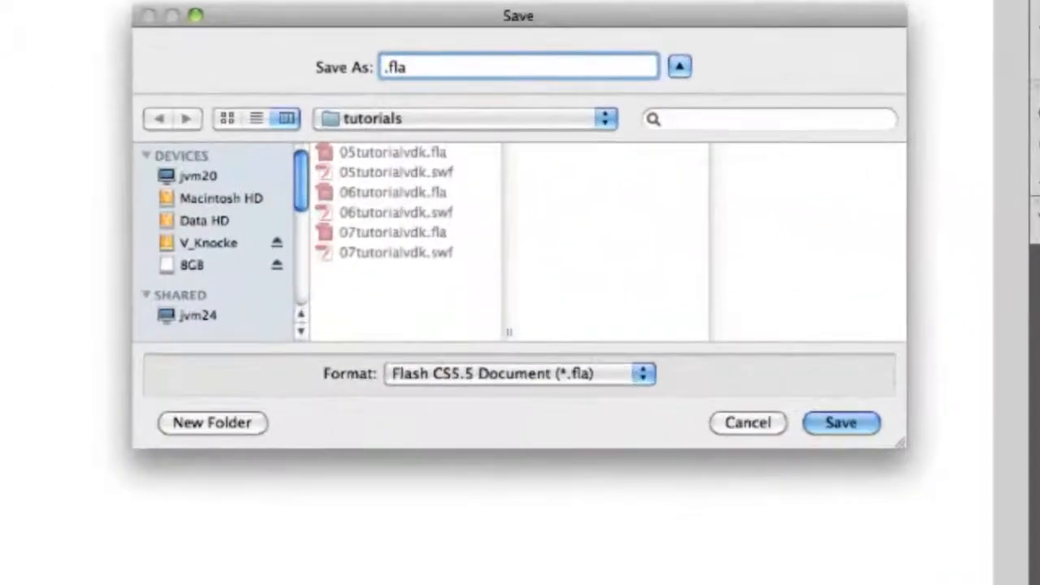
pyautogui.write('08tuto')
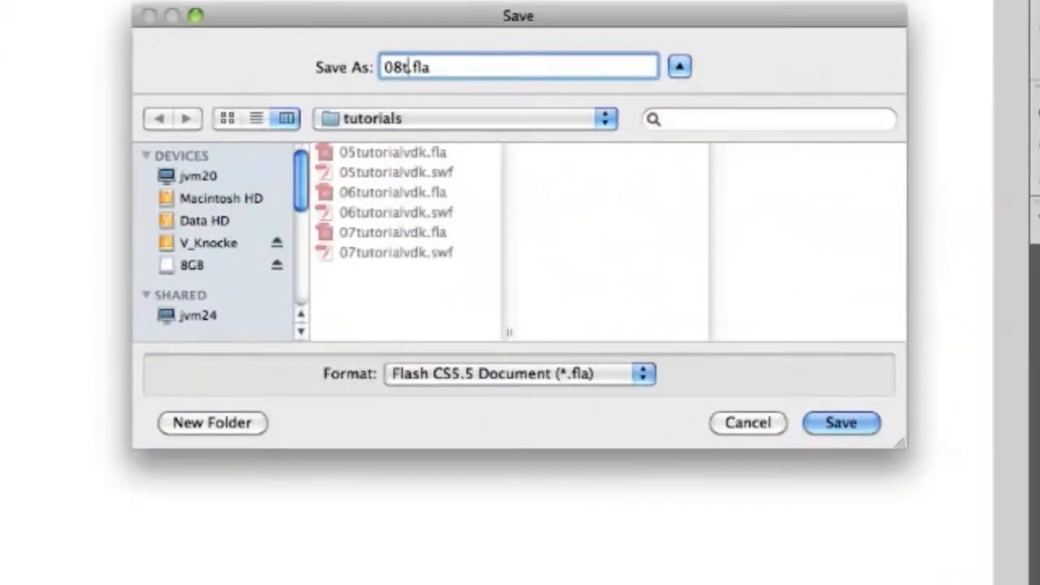
pyautogui.write('rial')
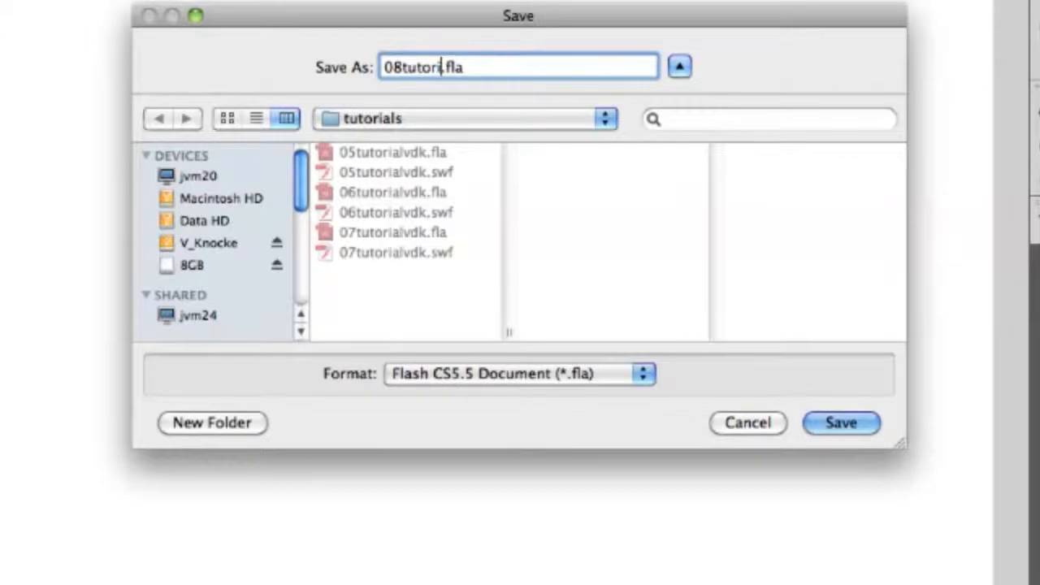
pyautogui.write('vdk')
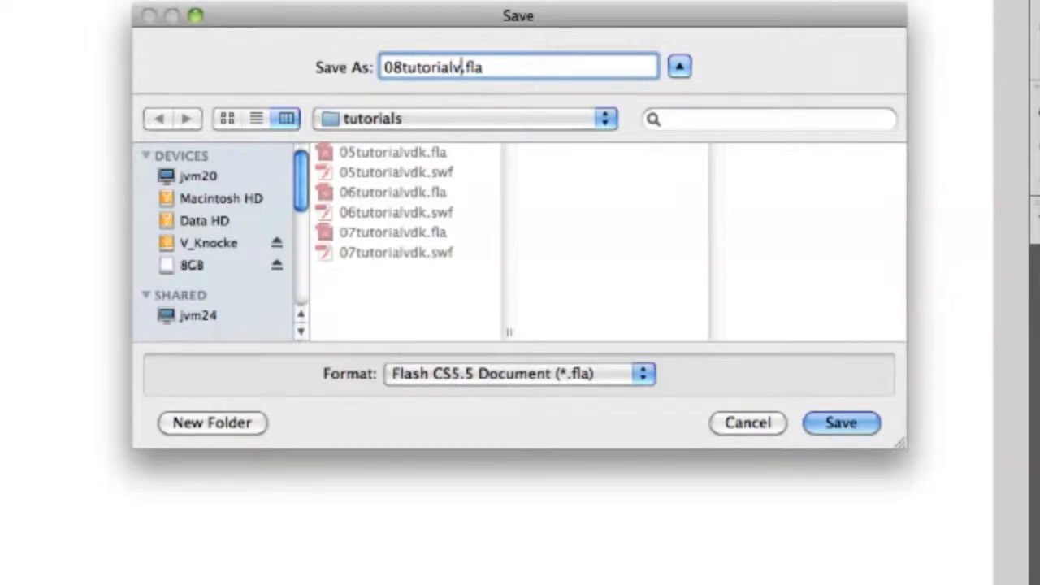
pyautogui.click(845, 428)
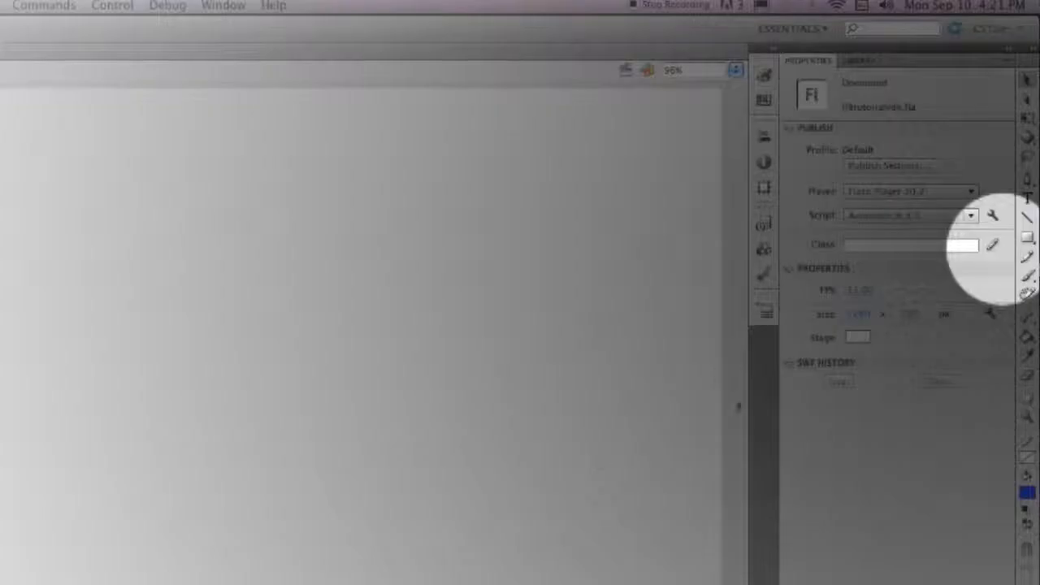
# Draw a red oval without a stroke, about 296 × 187 px, in the upper-left area of the stage.
pyautogui.click(1028, 238)
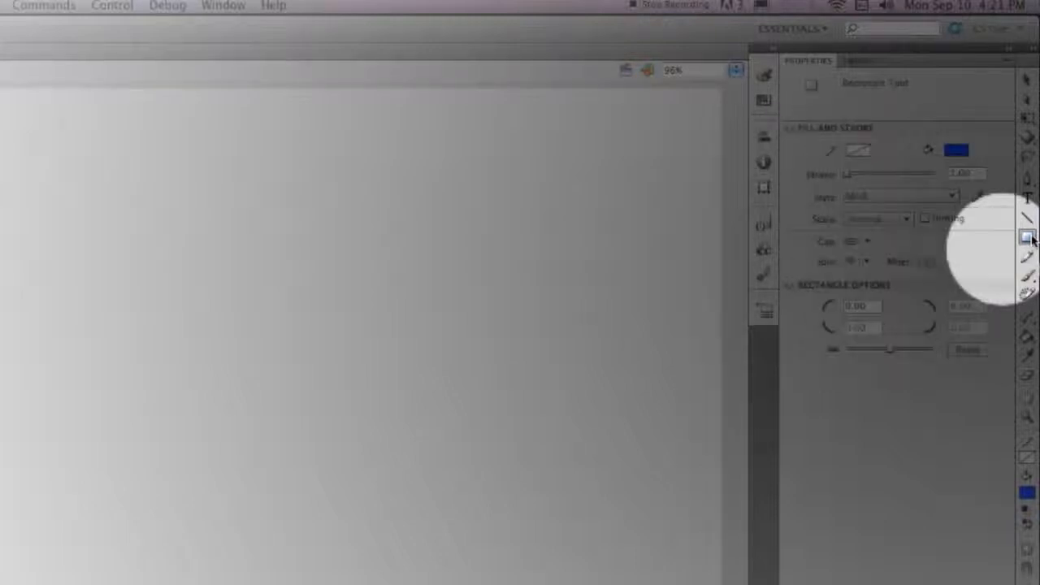
pyautogui.click(1028, 237)
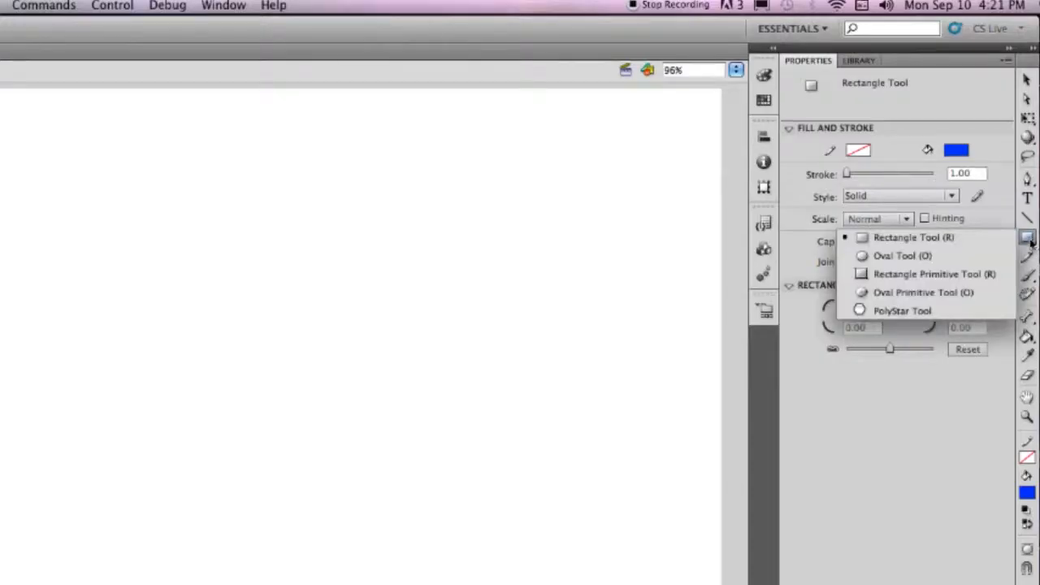
pyautogui.click(899, 256)
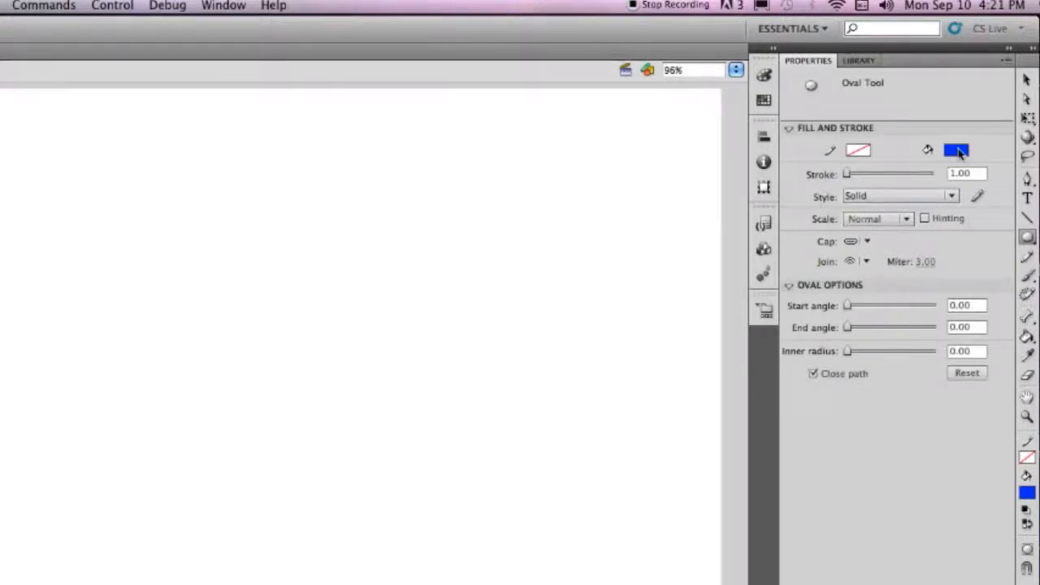
pyautogui.click(957, 151)
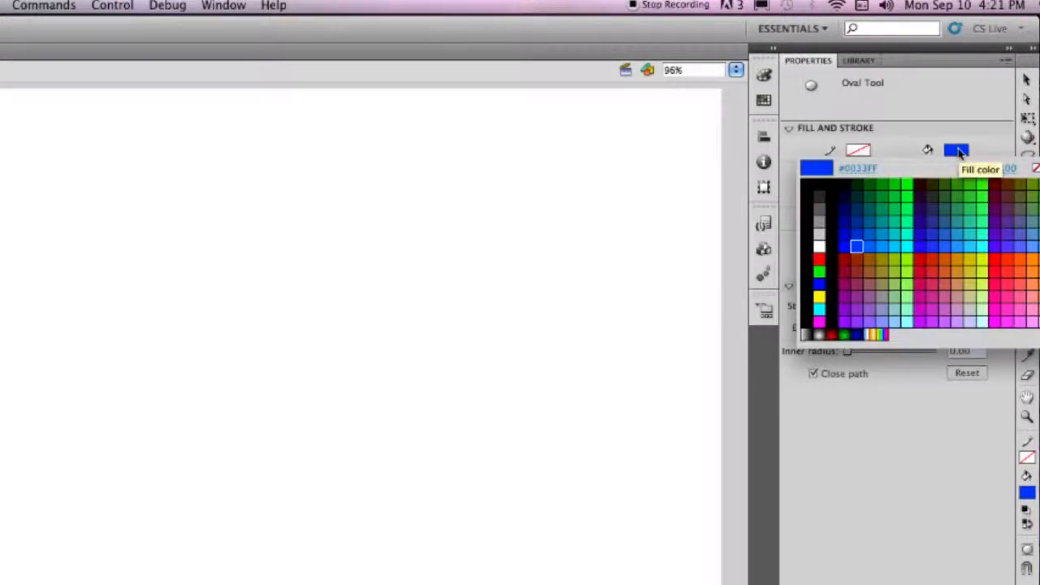
pyautogui.click(1017, 256)
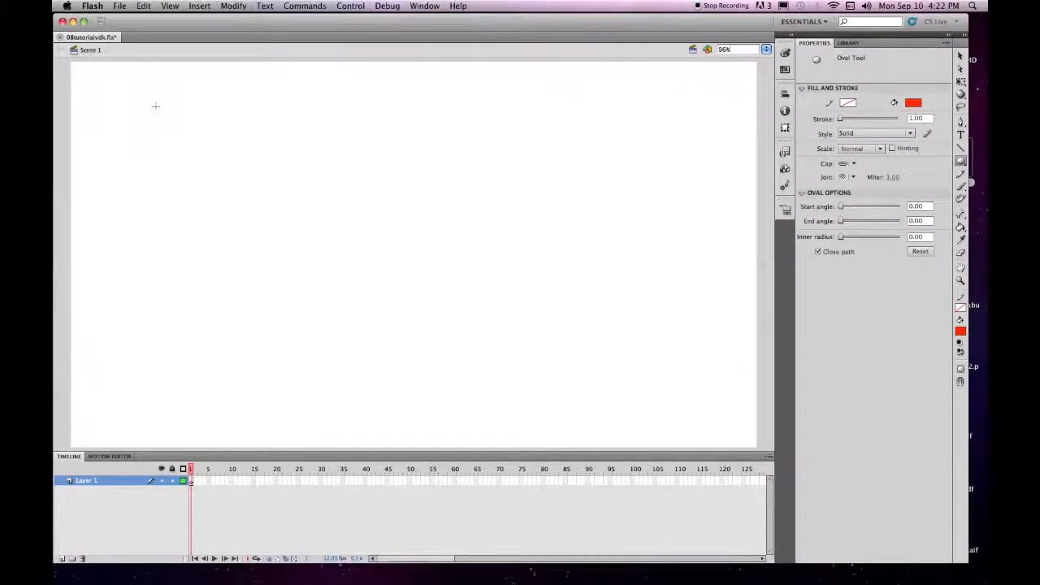
pyautogui.moveTo(138, 109); pyautogui.dragTo(296, 210)
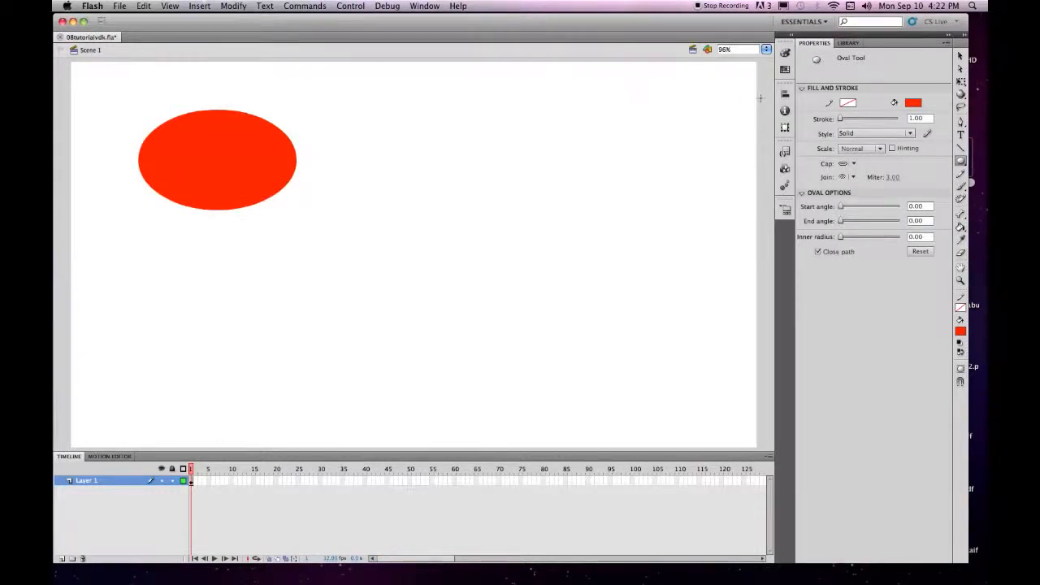
# Resize the red oval to a circle 250 px wide and 250 px high, and save the document.
pyautogui.click(960, 56)
pyautogui.moveTo(94, 83); pyautogui.dragTo(337, 231)
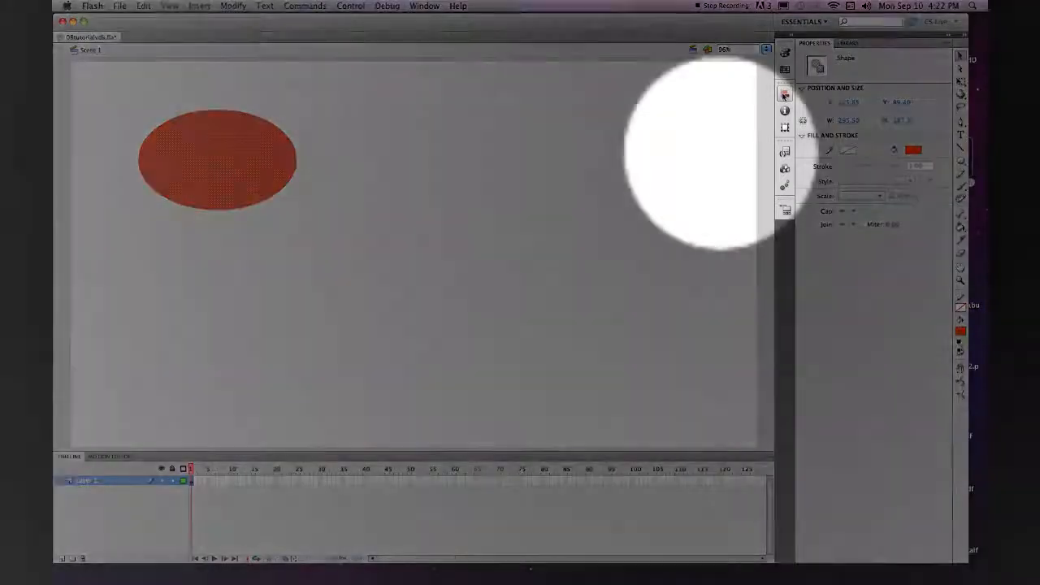
pyautogui.click(785, 93)
pyautogui.click(715, 90)
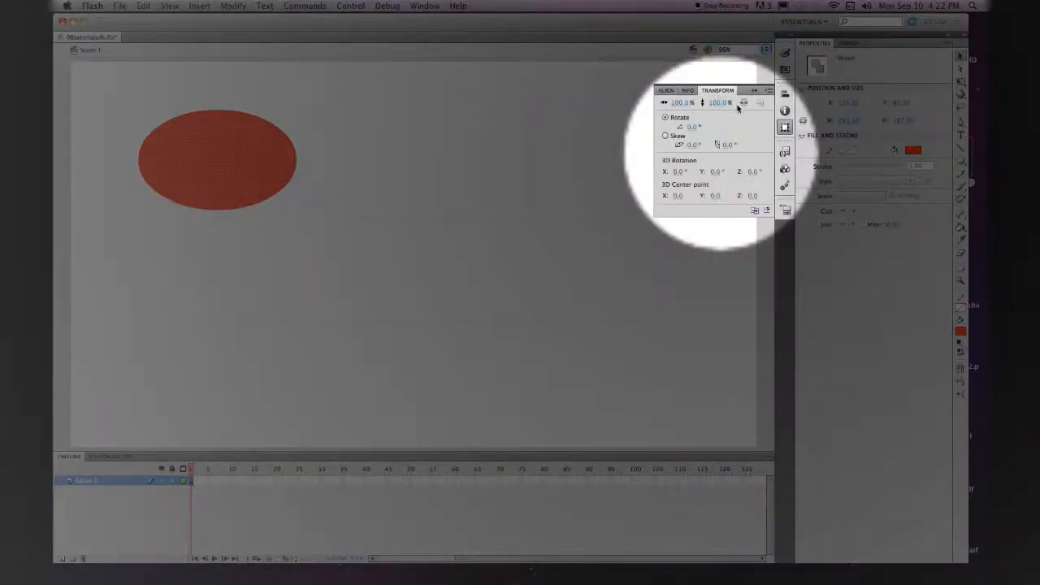
pyautogui.click(689, 91)
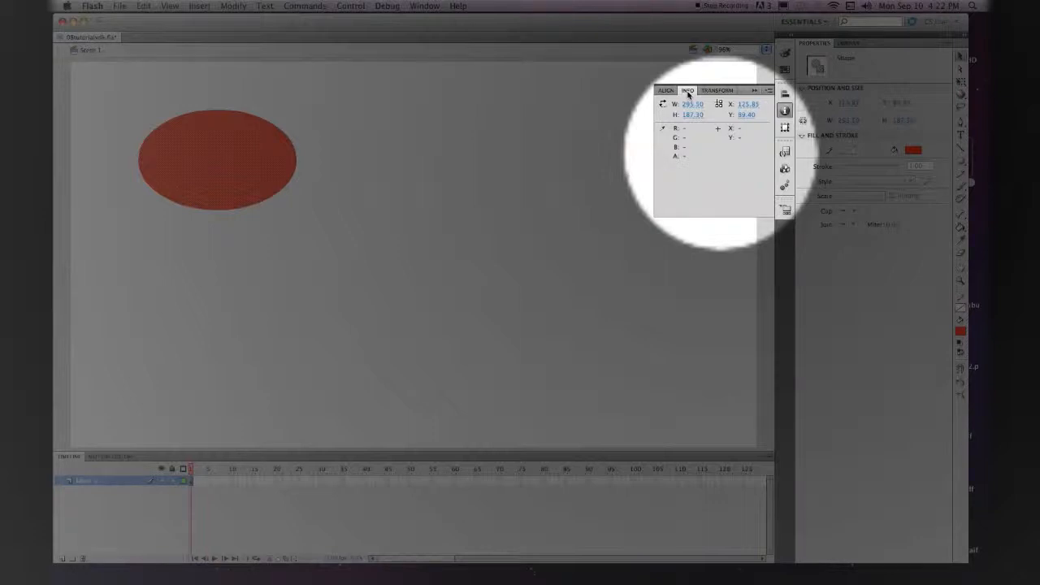
pyautogui.click(687, 104)
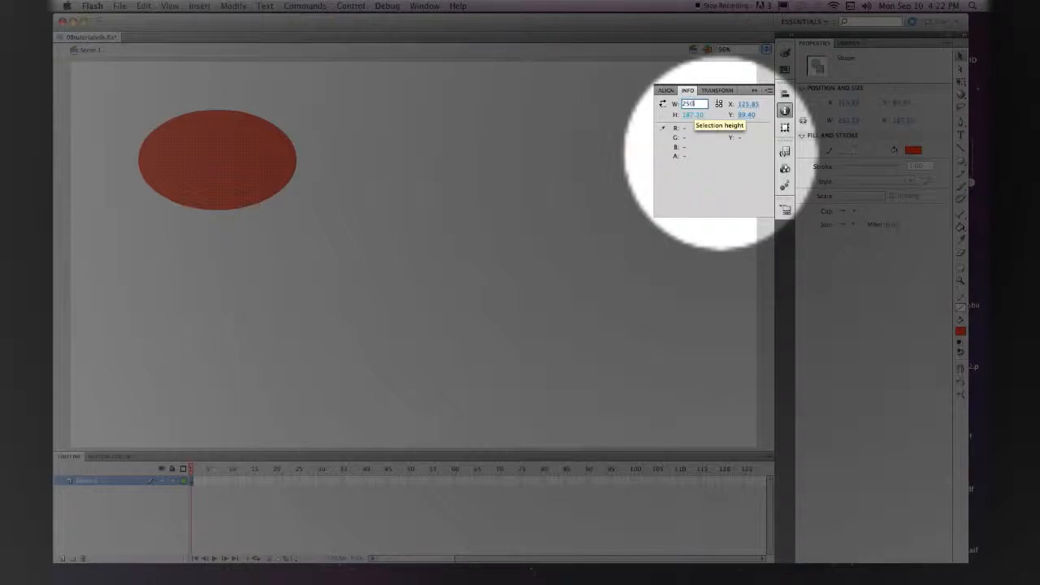
pyautogui.press('Tab')
pyautogui.write('250')
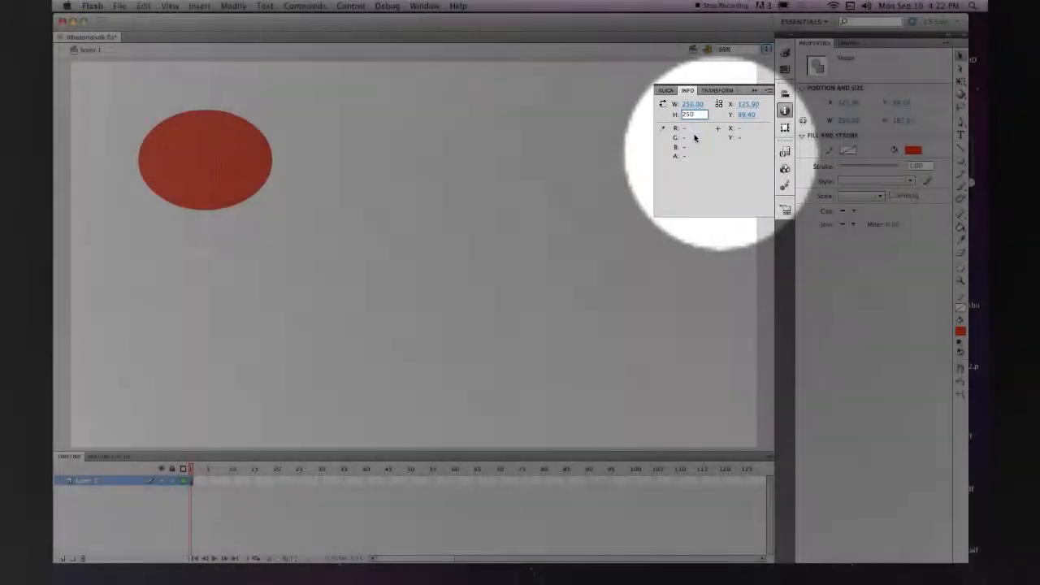
pyautogui.press('Return')
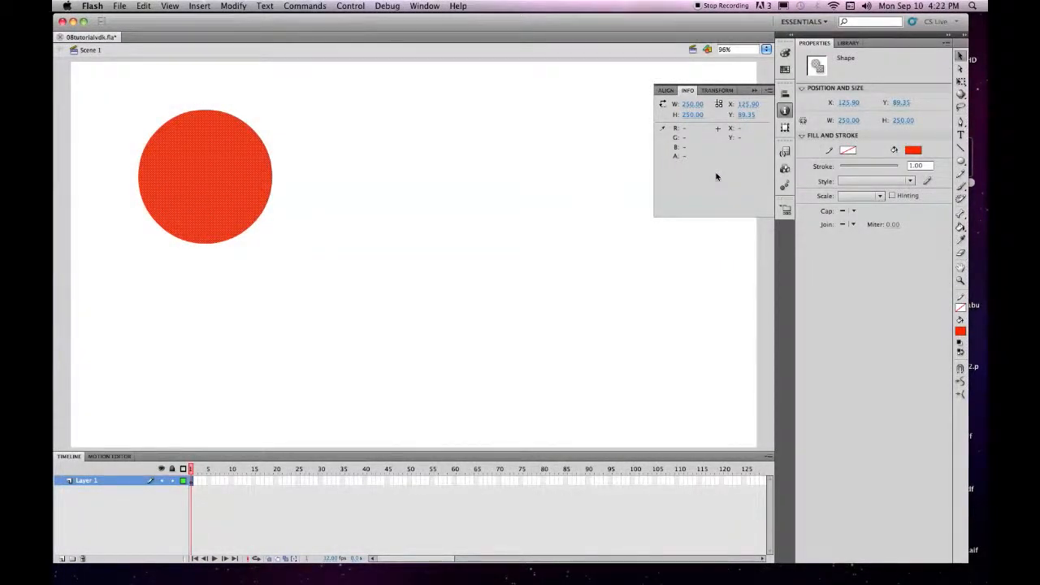
pyautogui.press('super+s')
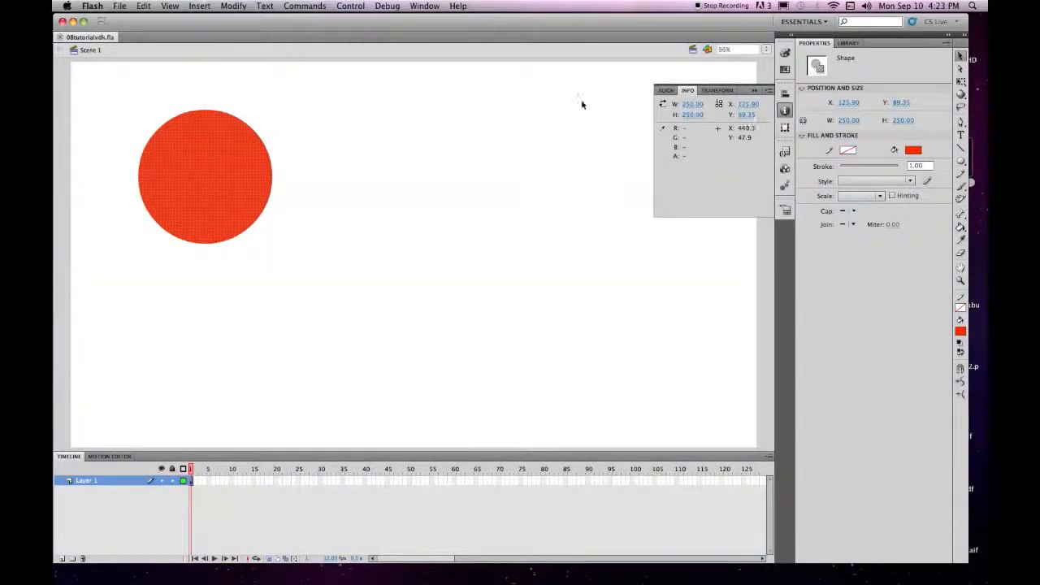
pyautogui.click(581, 104)
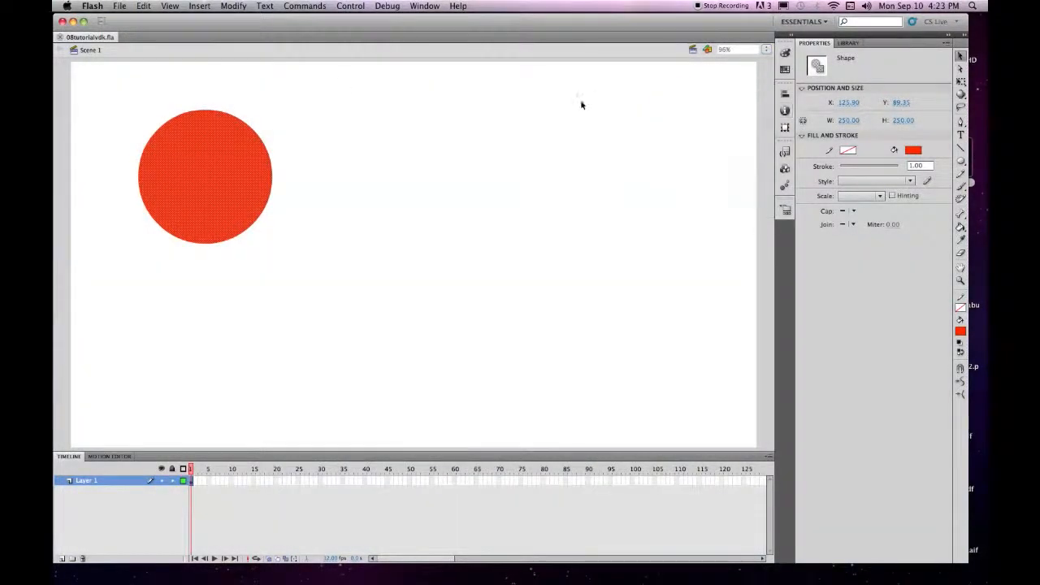
# Fill the circle with the preset red-to-black radial gradient and shift the gradient's centre toward the circle's upper left.
pyautogui.moveTo(108, 90); pyautogui.dragTo(348, 251)
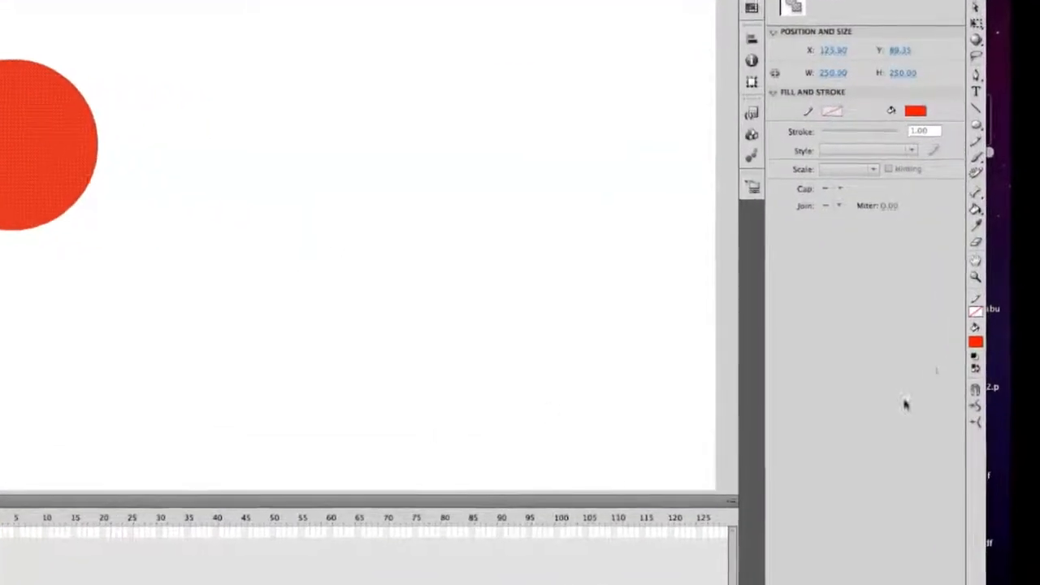
pyautogui.click(976, 342)
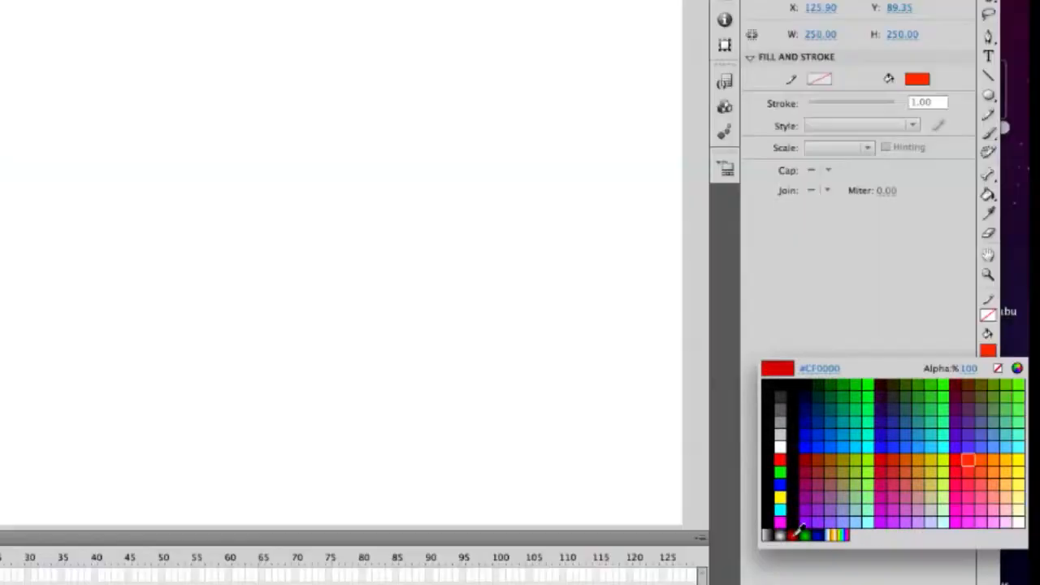
pyautogui.click(801, 529)
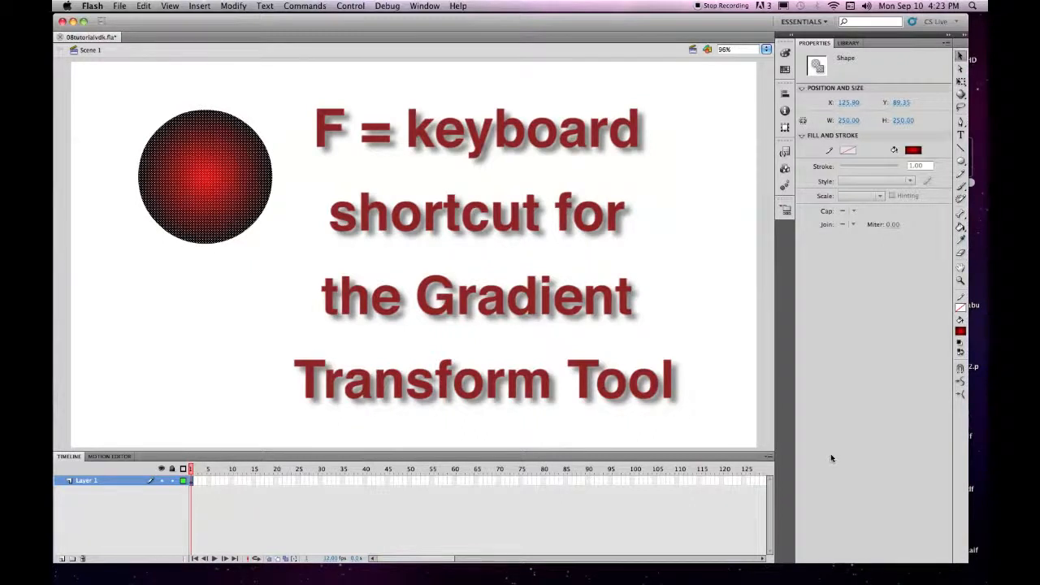
pyautogui.press('f')
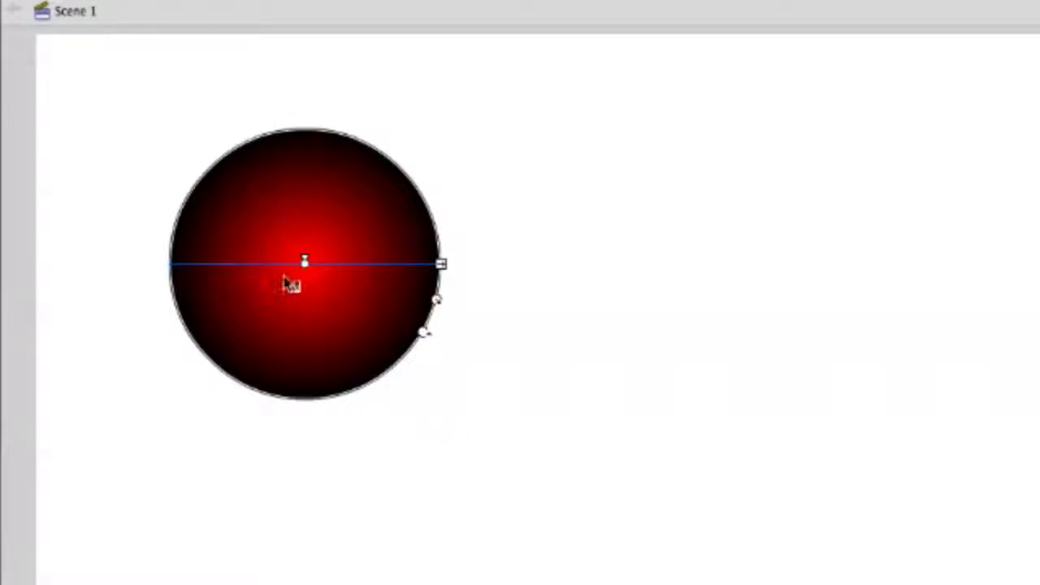
pyautogui.moveTo(305, 262); pyautogui.dragTo(269, 202)
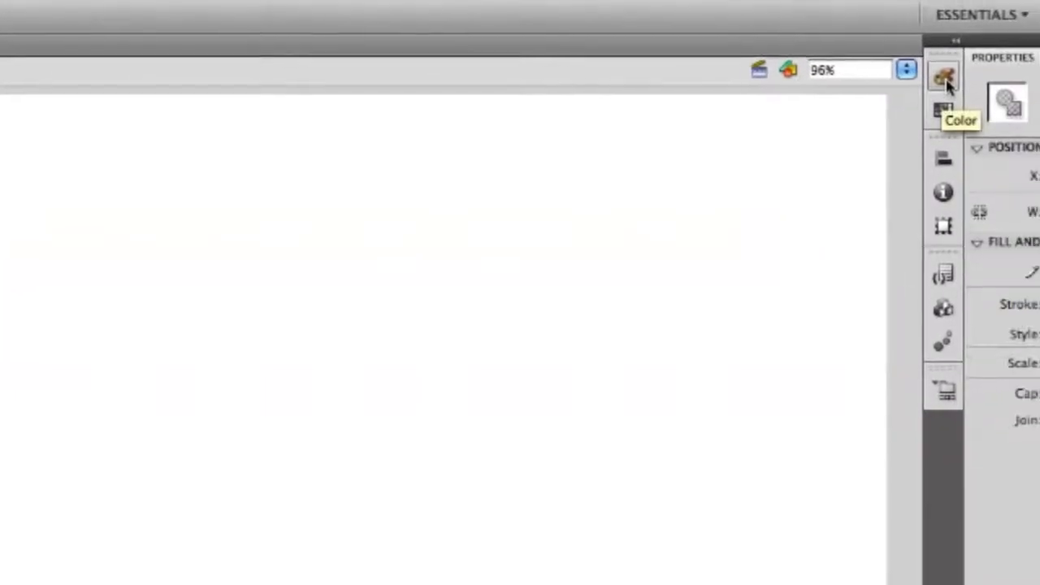
# Add a second red stop near the outer end of the circle's radial gradient and set the centre stop to white (#FFFFFF).
pyautogui.click(944, 79)
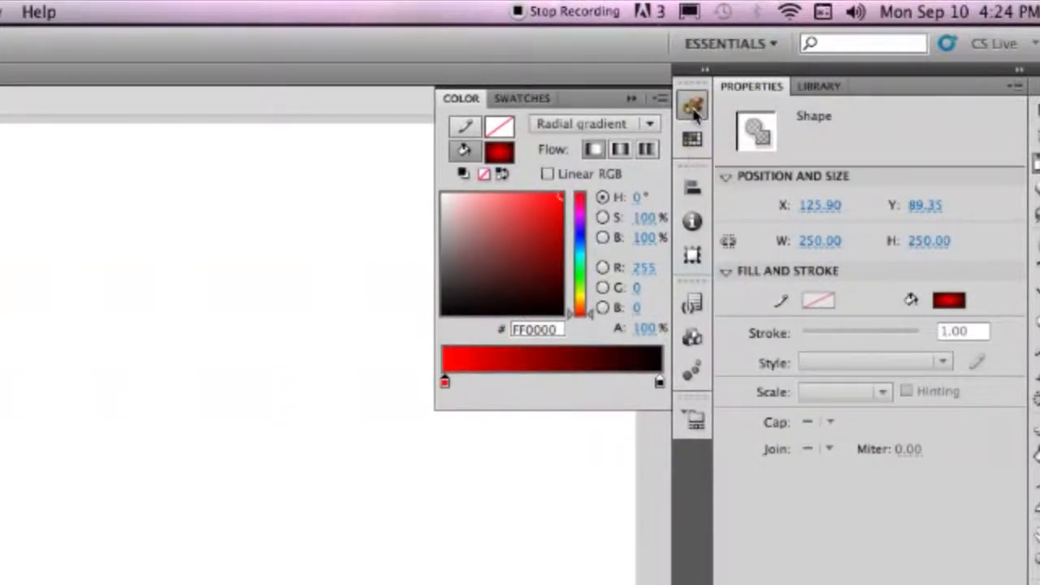
pyautogui.moveTo(475, 384); pyautogui.dragTo(602, 383)
pyautogui.click(445, 383)
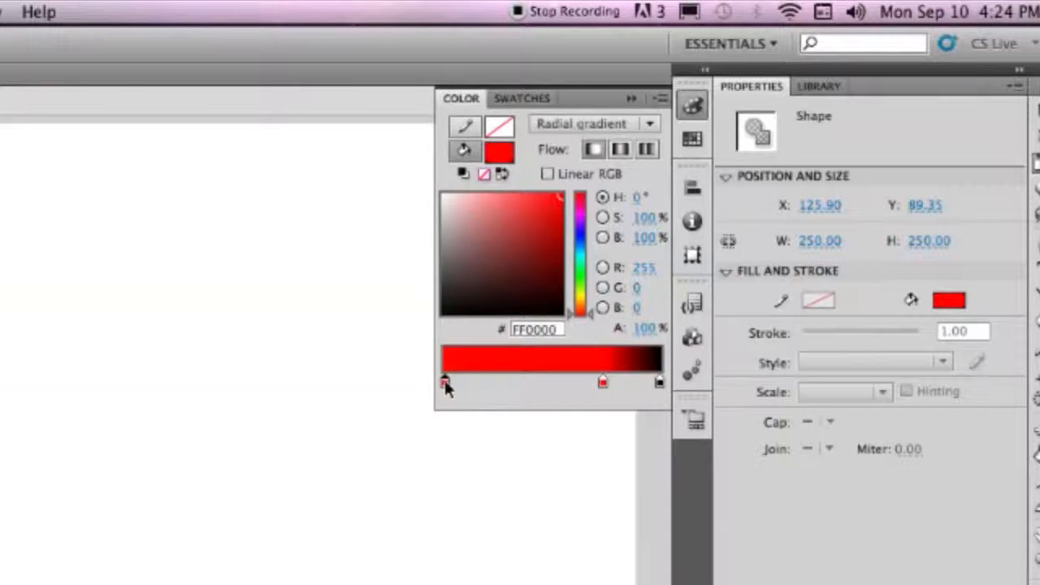
pyautogui.click(445, 381)
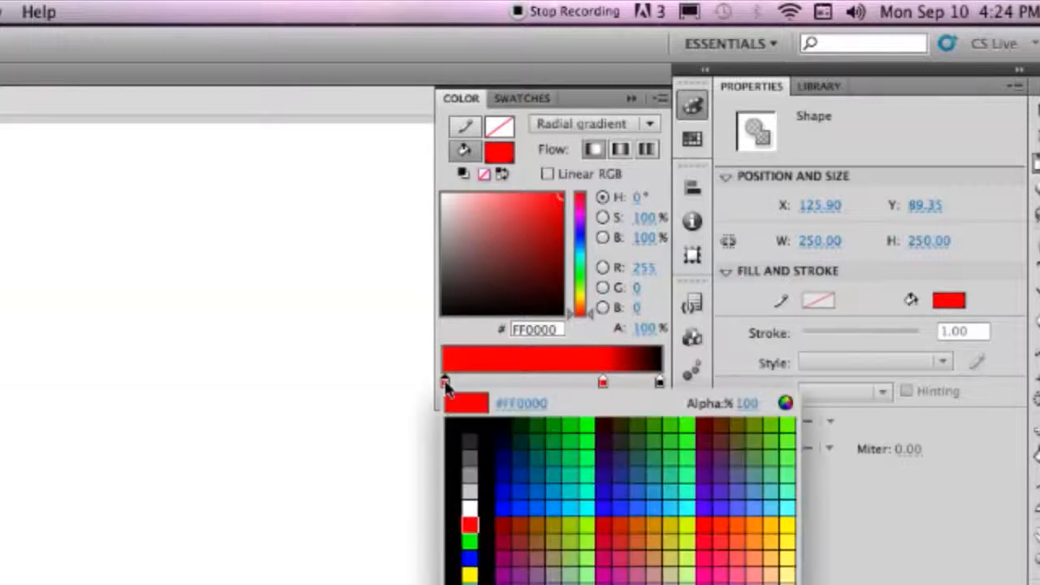
pyautogui.click(476, 507)
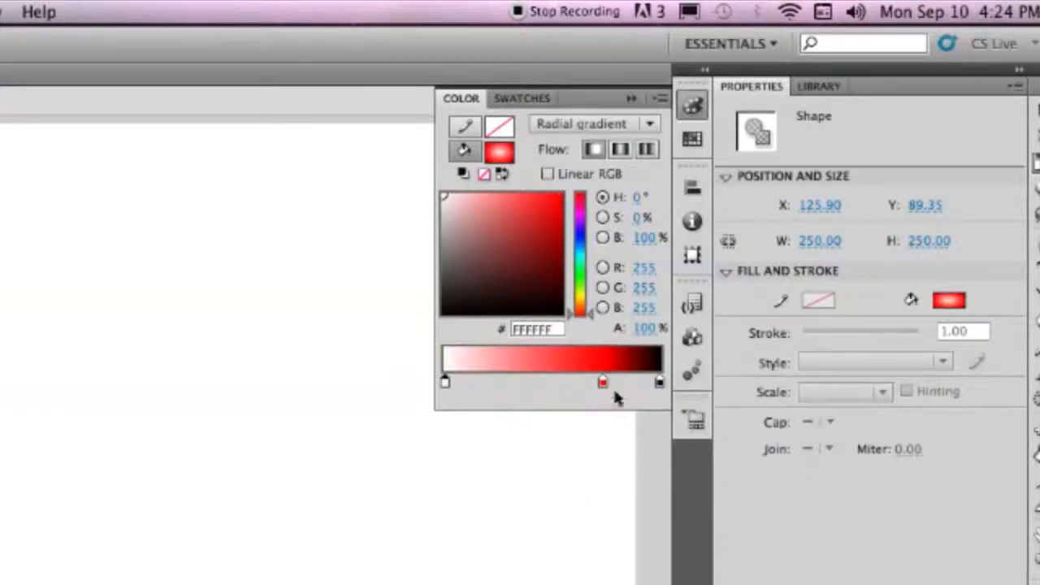
# Replace the gradient's black outer stop with a dark red one, shift the red stop near the middle, and save the document.
pyautogui.moveTo(605, 385); pyautogui.dragTo(590, 383)
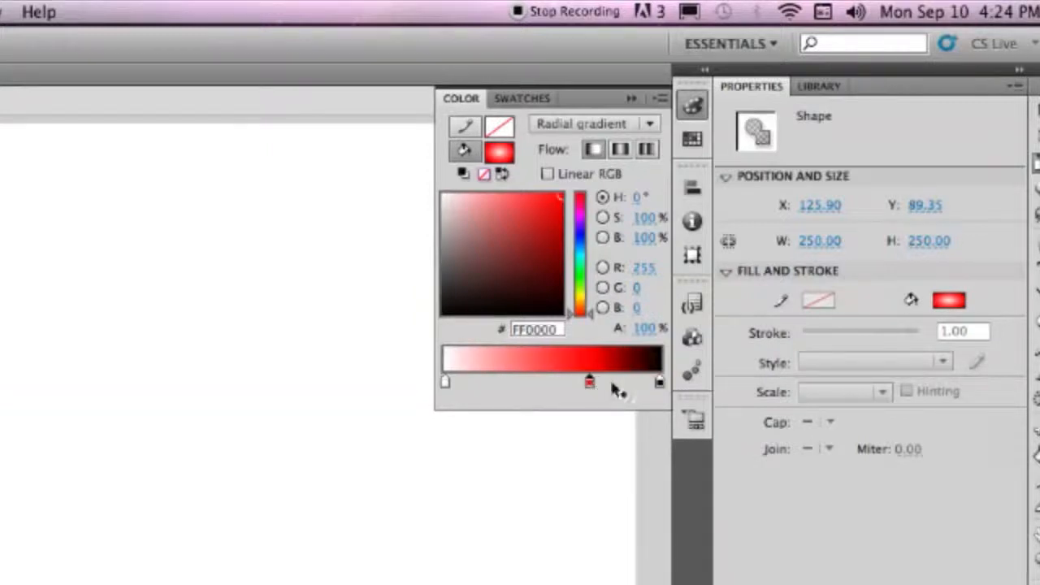
pyautogui.click(610, 384)
pyautogui.moveTo(659, 382); pyautogui.dragTo(657, 413)
pyautogui.moveTo(610, 387); pyautogui.dragTo(536, 385)
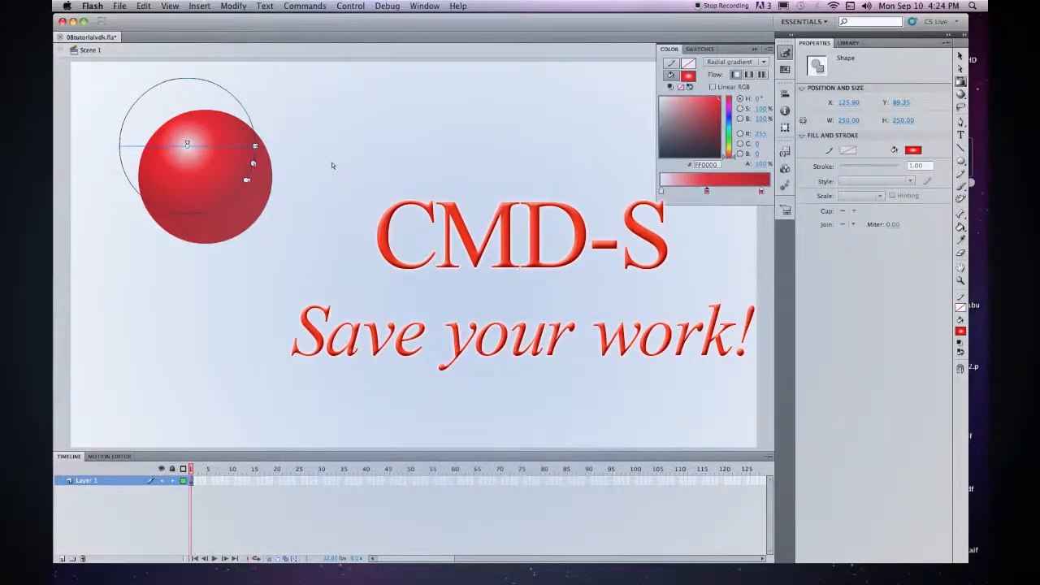
pyautogui.press('super+s')
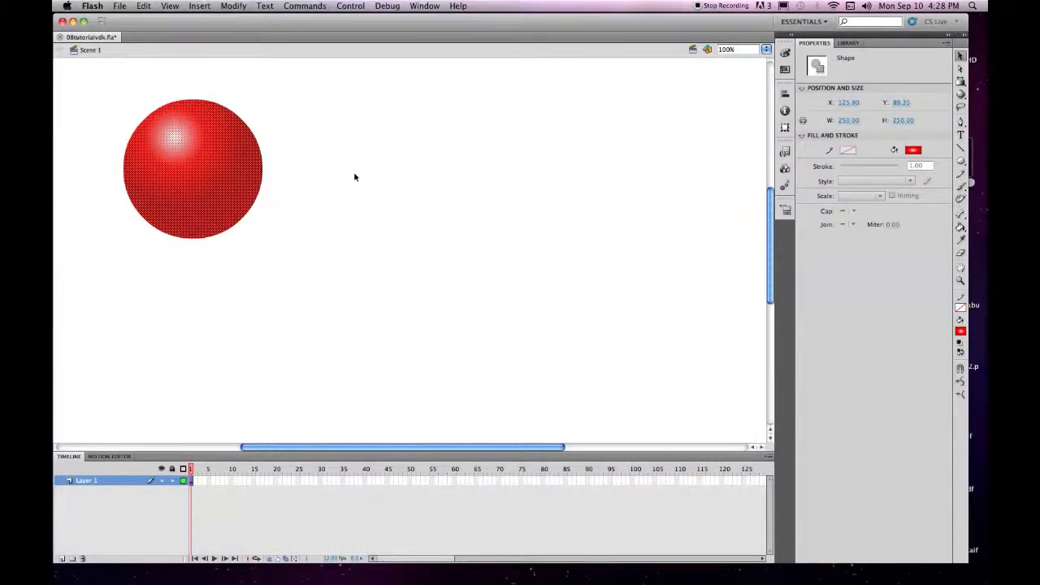
# Convert the whole ball shape to a Movie Clip symbol named Ball.
pyautogui.moveTo(92, 78); pyautogui.dragTo(399, 275)
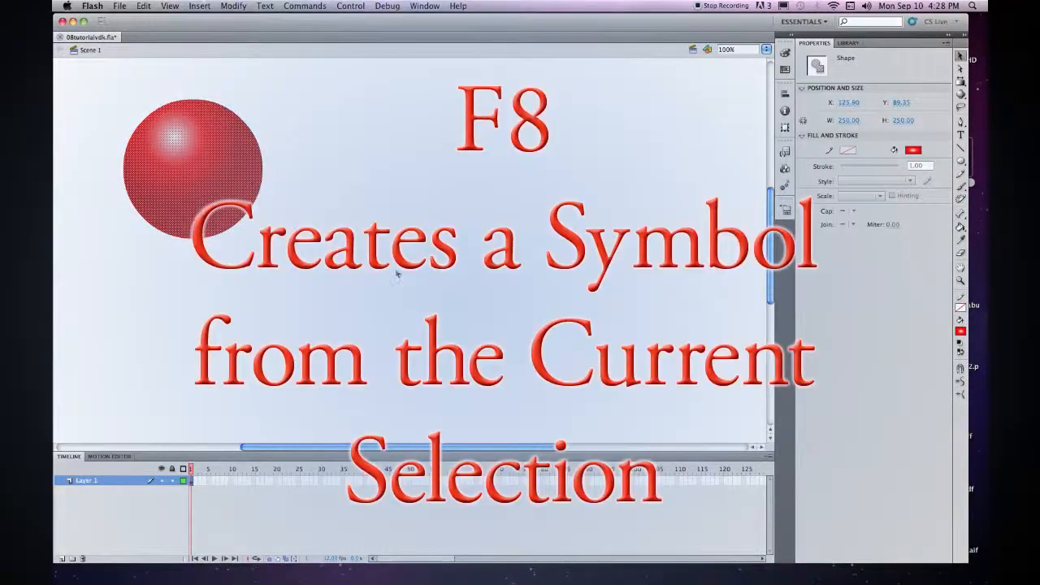
pyautogui.press('F8')
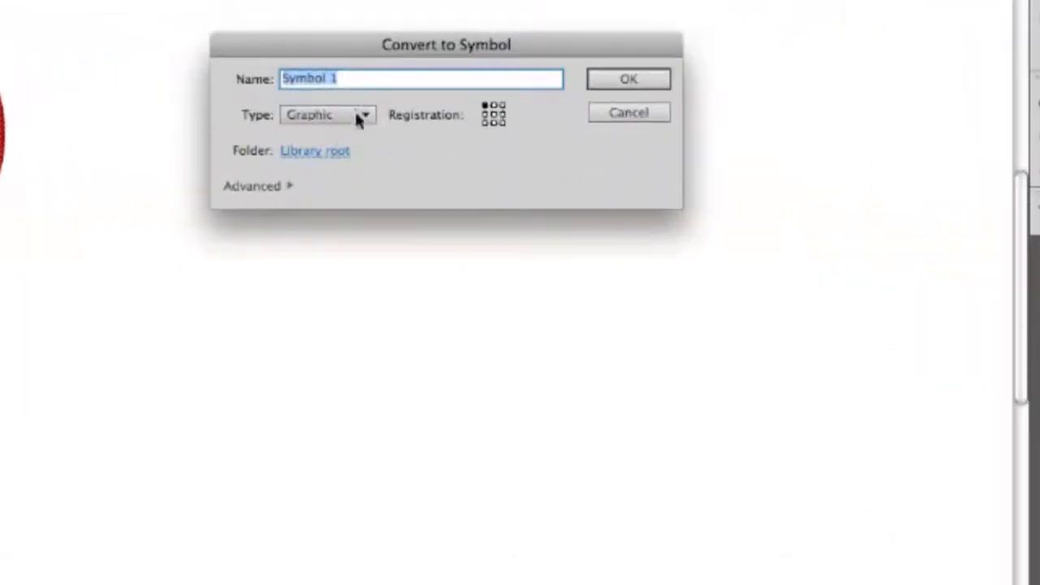
pyautogui.click(357, 116)
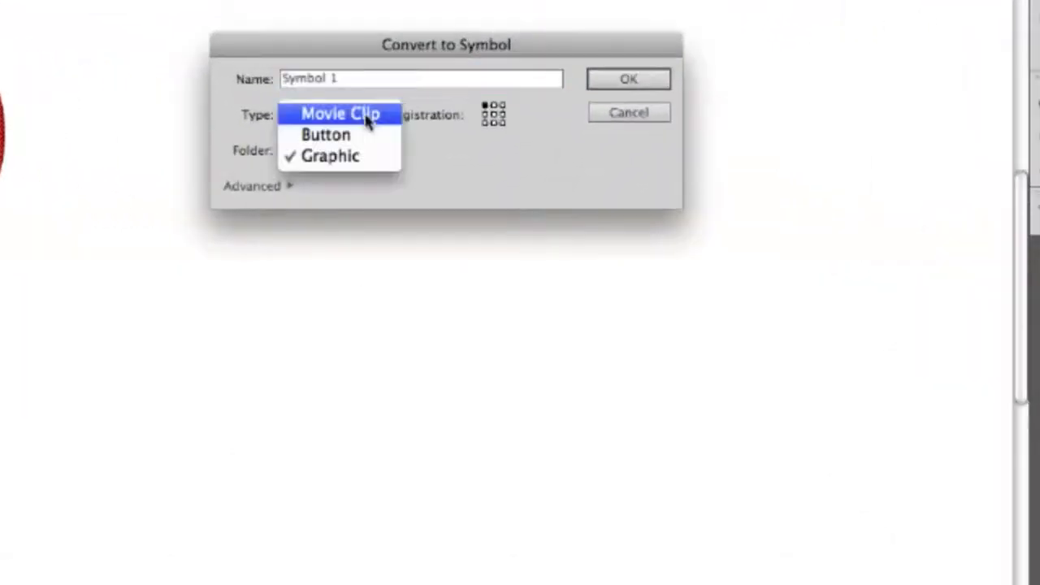
pyautogui.click(367, 120)
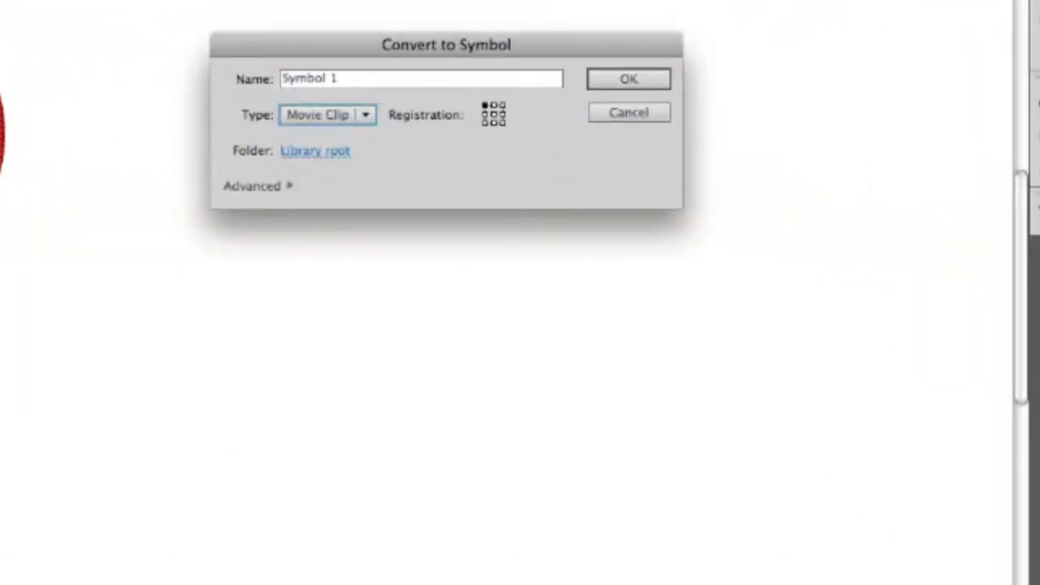
pyautogui.tripleClick(308, 78)
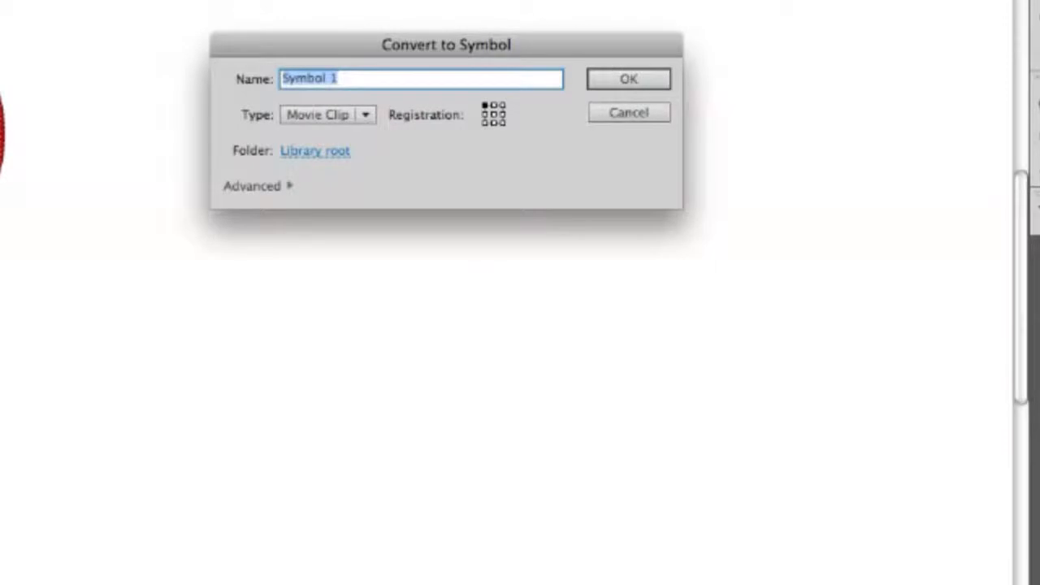
pyautogui.write('Ball')
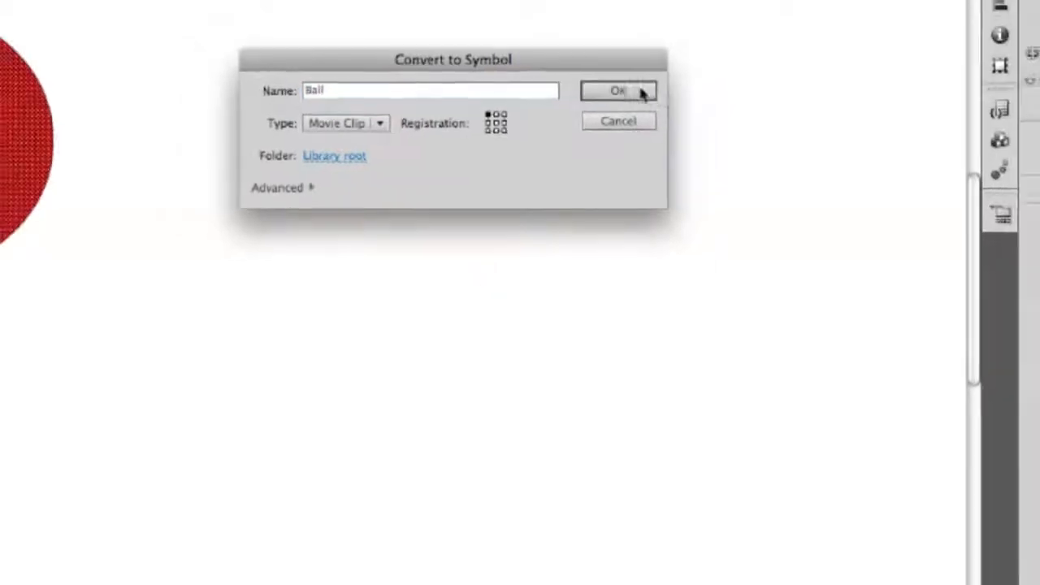
pyautogui.click(650, 79)
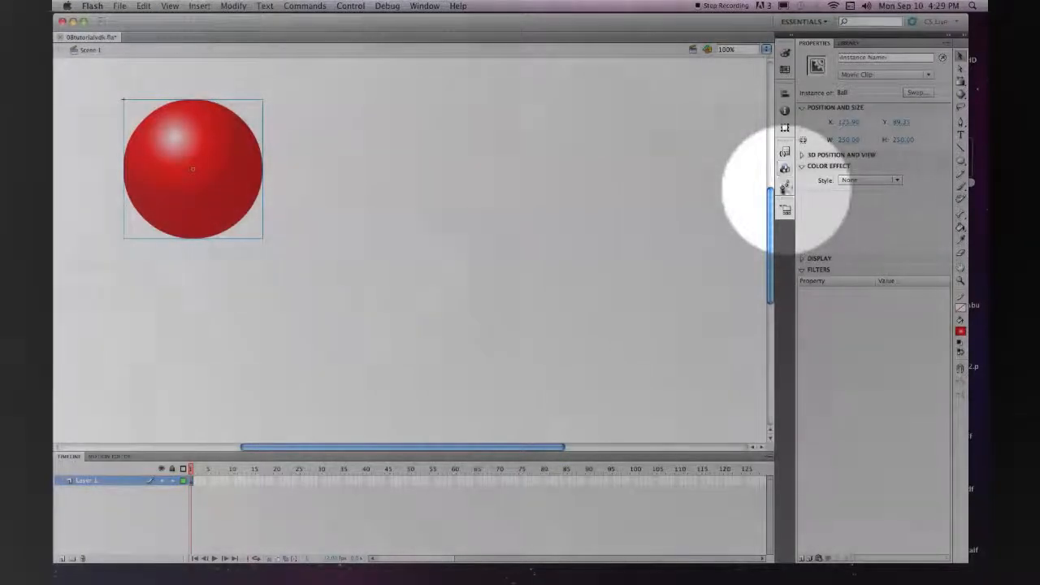
# Expand the Default Presets of Motion Presets, group it with Properties and Library, and enlarge its preview area.
pyautogui.click(785, 186)
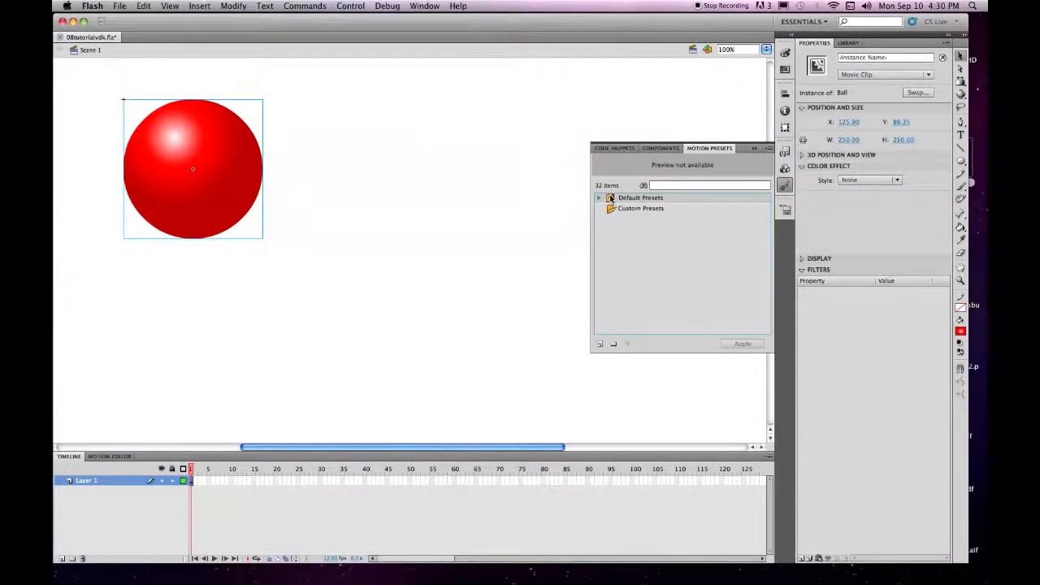
pyautogui.click(599, 198)
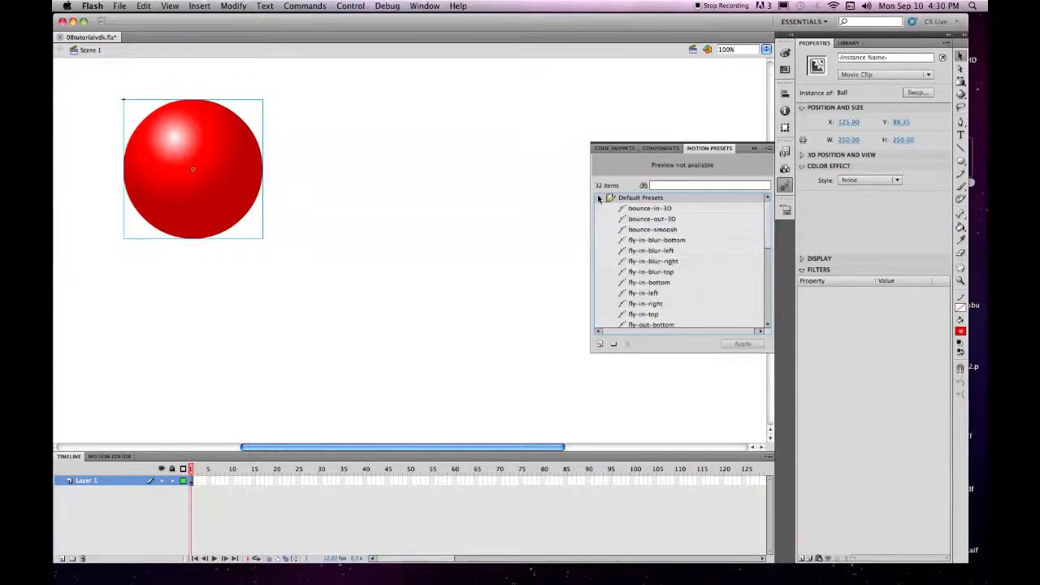
pyautogui.moveTo(702, 152); pyautogui.dragTo(864, 46)
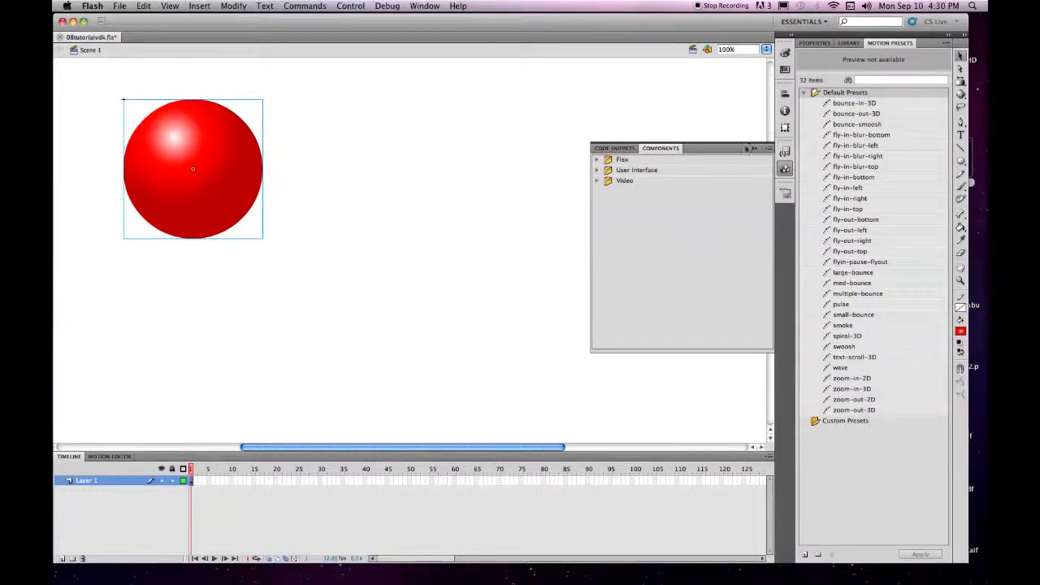
pyautogui.click(756, 149)
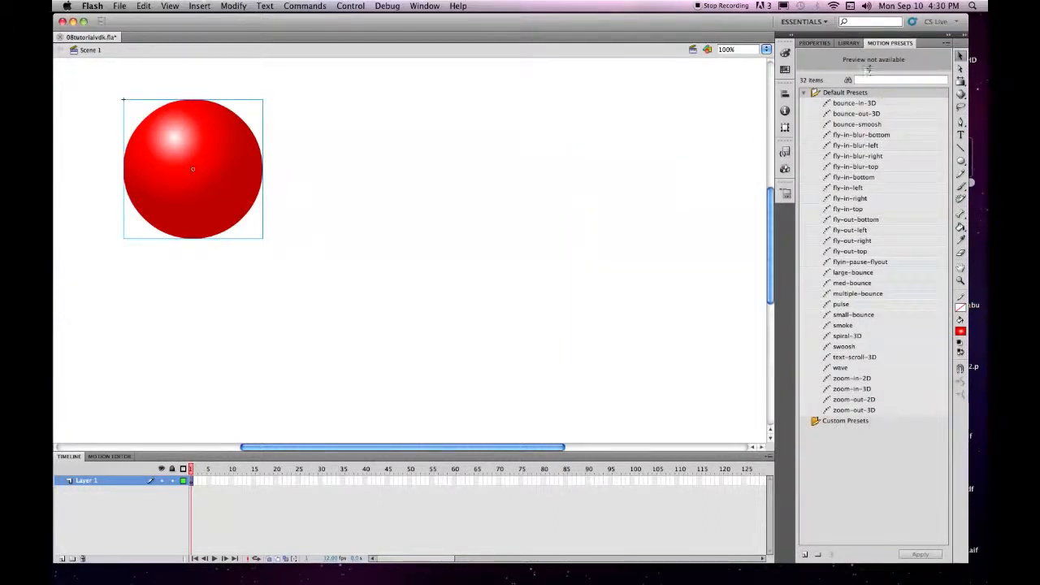
pyautogui.moveTo(872, 70); pyautogui.dragTo(874, 190)
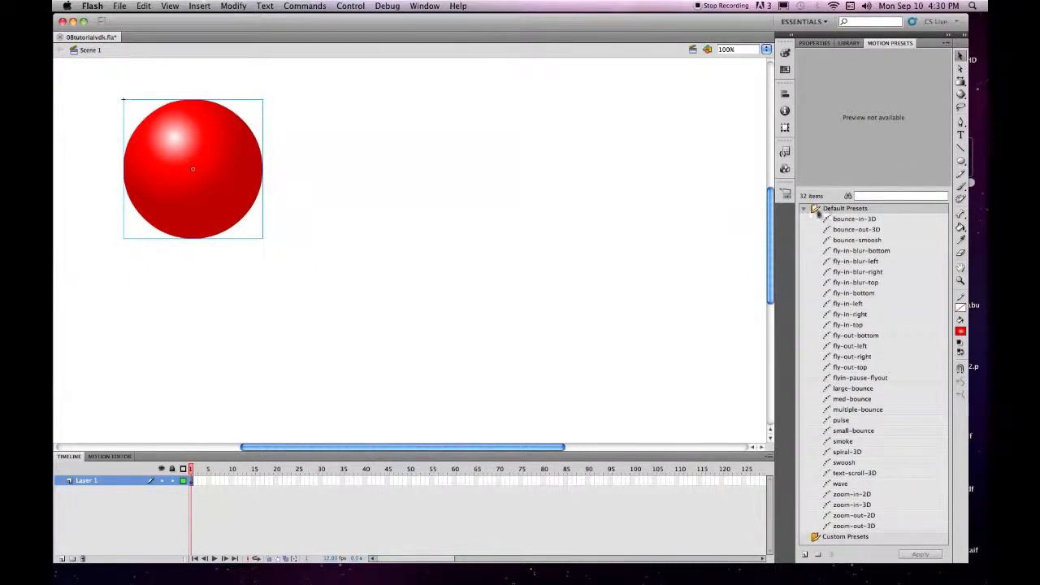
# Preview a range of default motion presets, from the bounce and fly-in presets through fly-out-bottom, wave and zoom-in-3D.
pyautogui.click(846, 221)
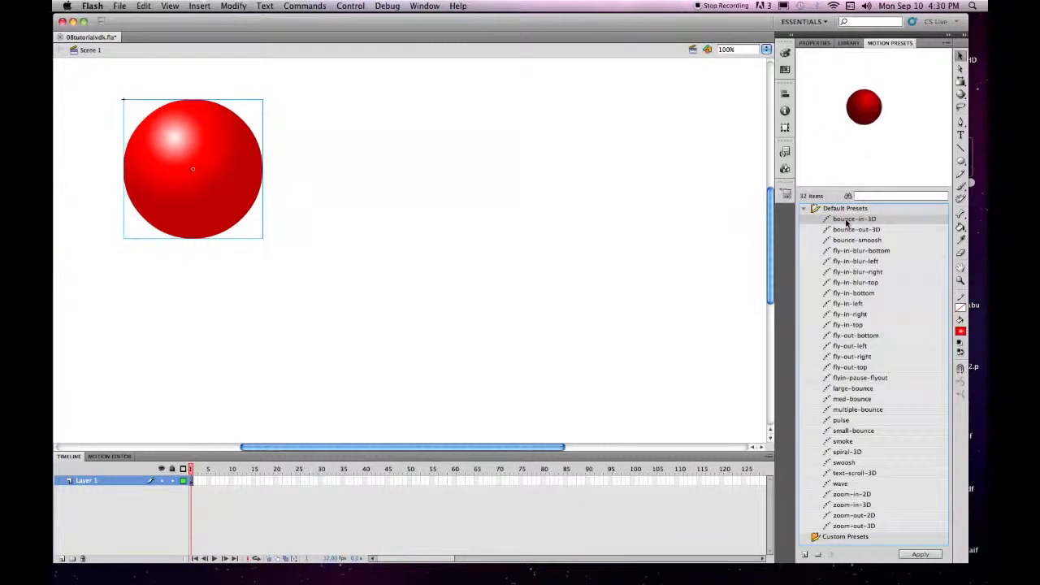
pyautogui.click(849, 232)
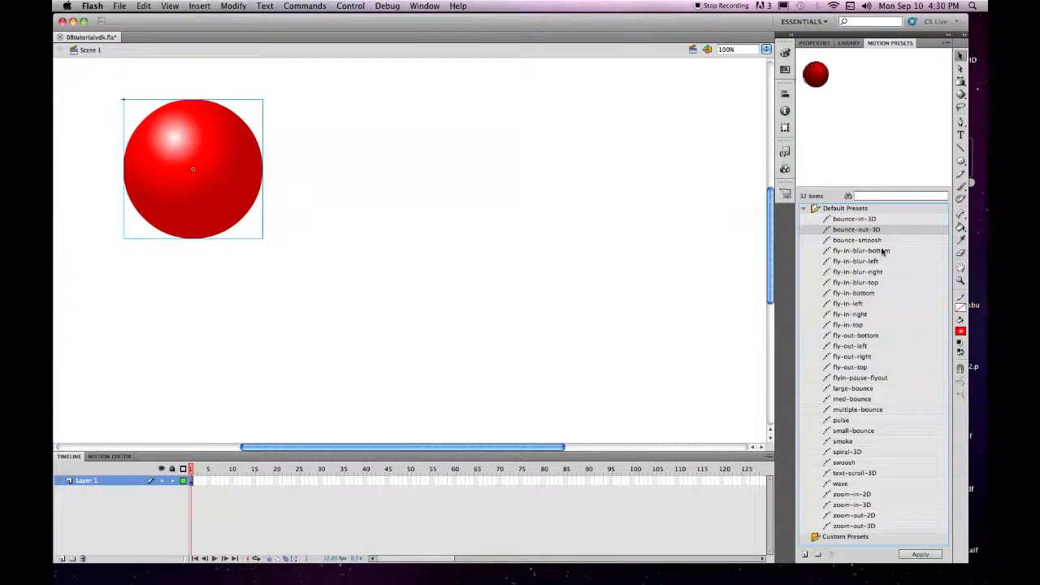
pyautogui.click(849, 241)
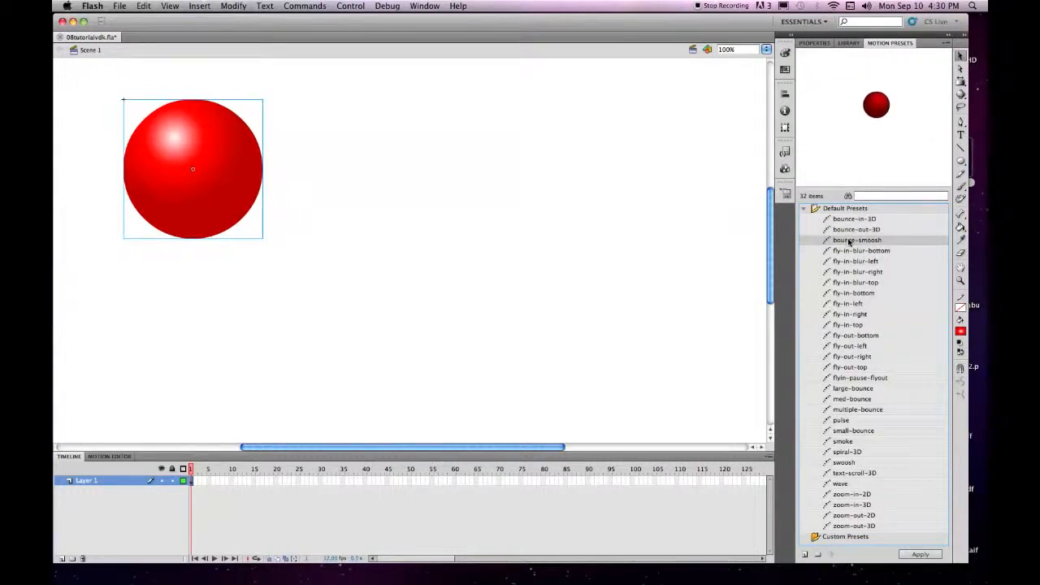
pyautogui.click(854, 251)
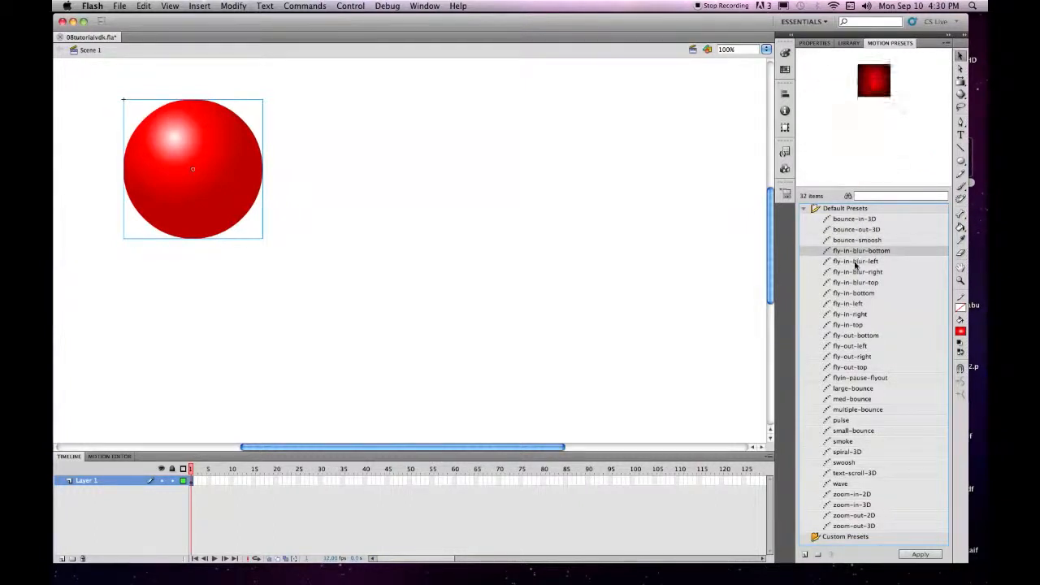
pyautogui.click(855, 262)
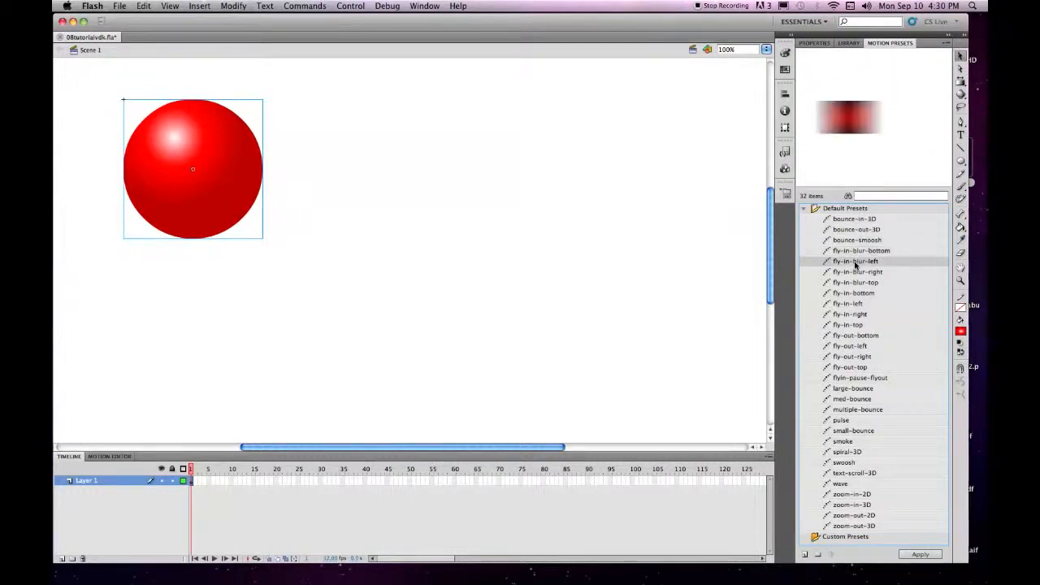
pyautogui.click(846, 294)
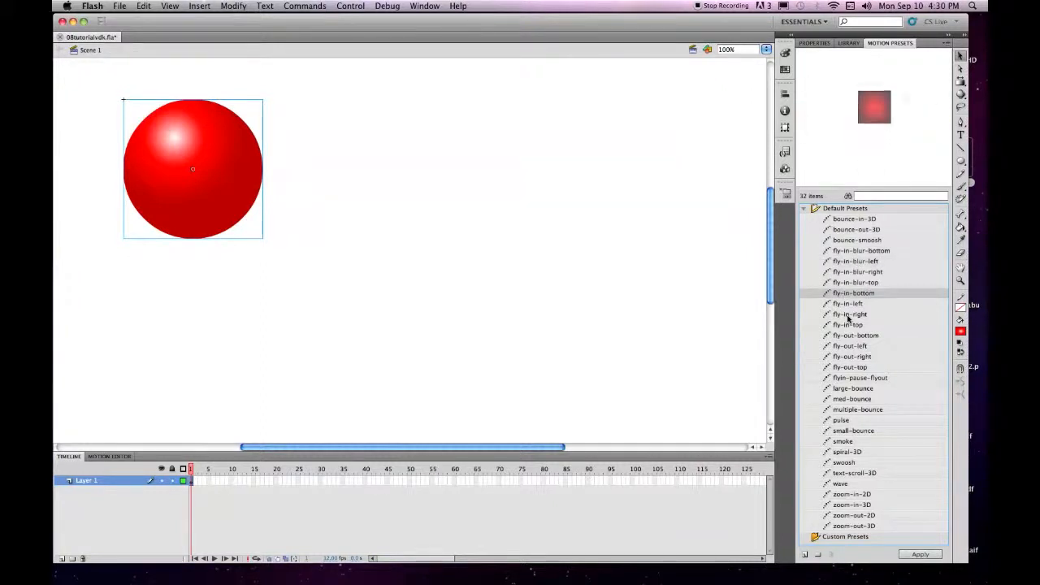
pyautogui.click(849, 316)
pyautogui.click(855, 336)
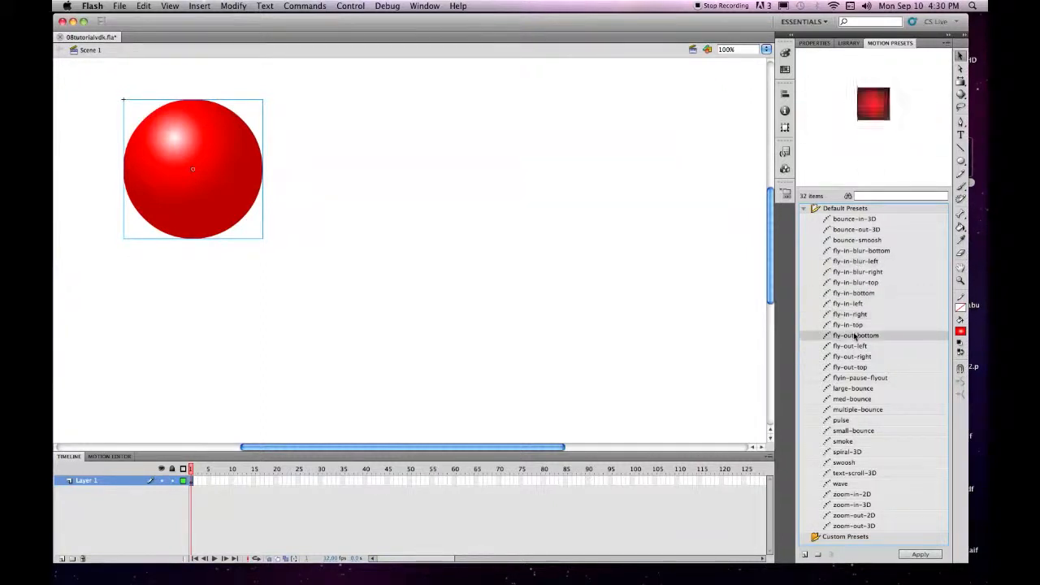
pyautogui.click(845, 484)
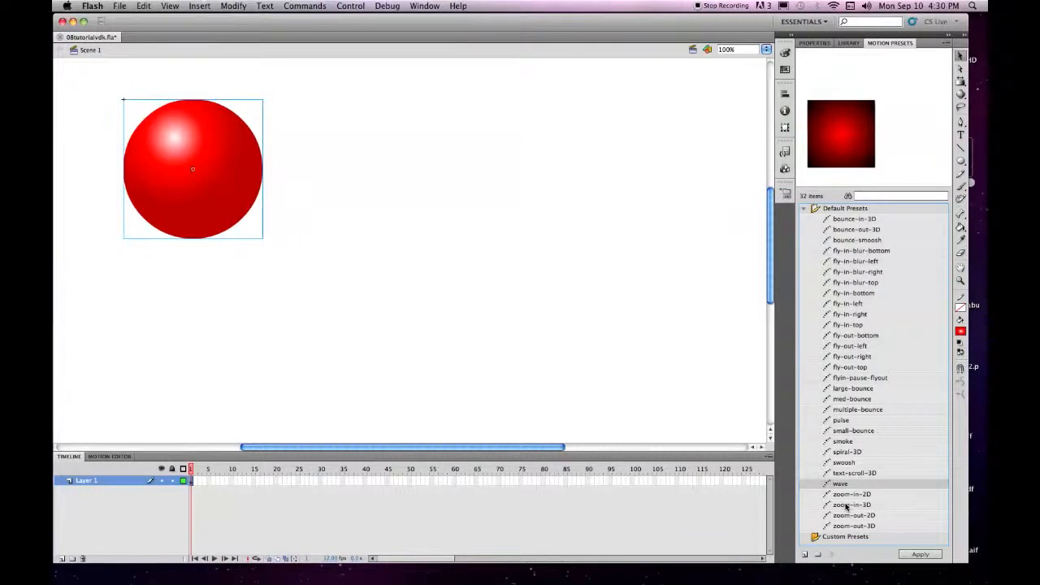
pyautogui.click(846, 506)
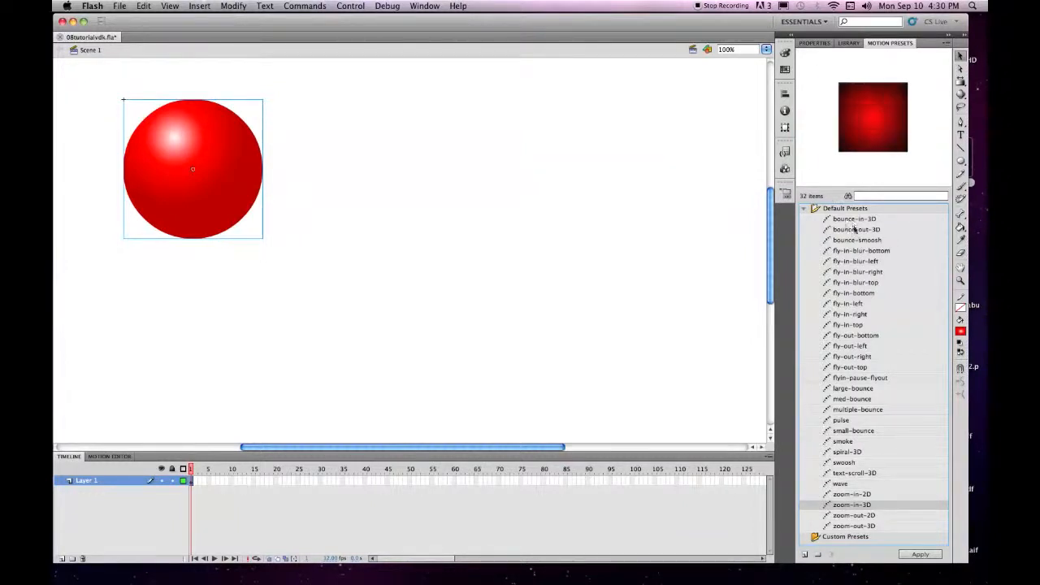
# Apply the bounce-in-3D motion preset to the ball and play the animation.
pyautogui.click(854, 220)
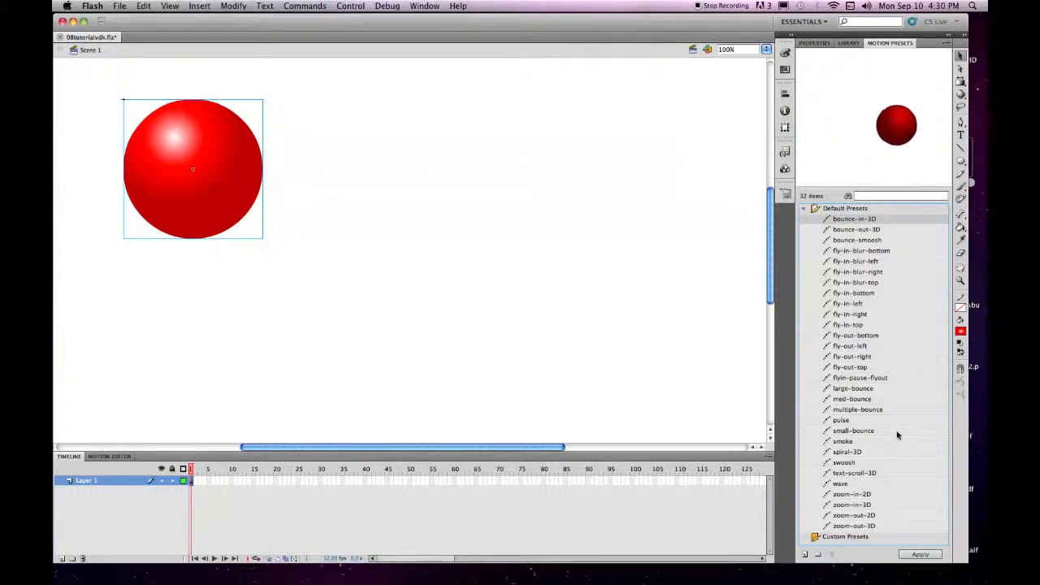
pyautogui.click(927, 554)
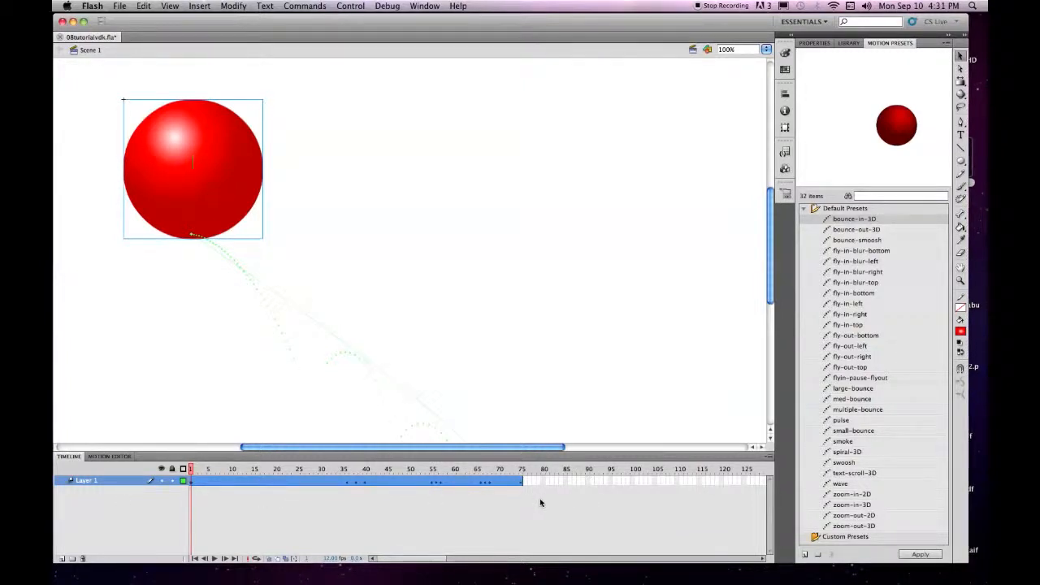
pyautogui.press('Return')
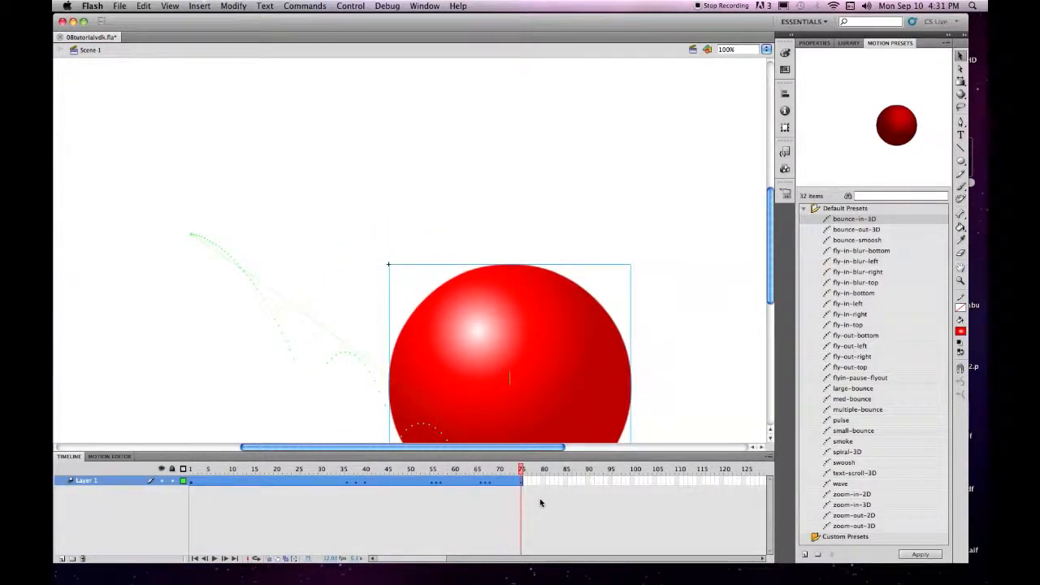
# Move the ball at frame 1 into the upper-left corner of the stage.
pyautogui.click(766, 49)
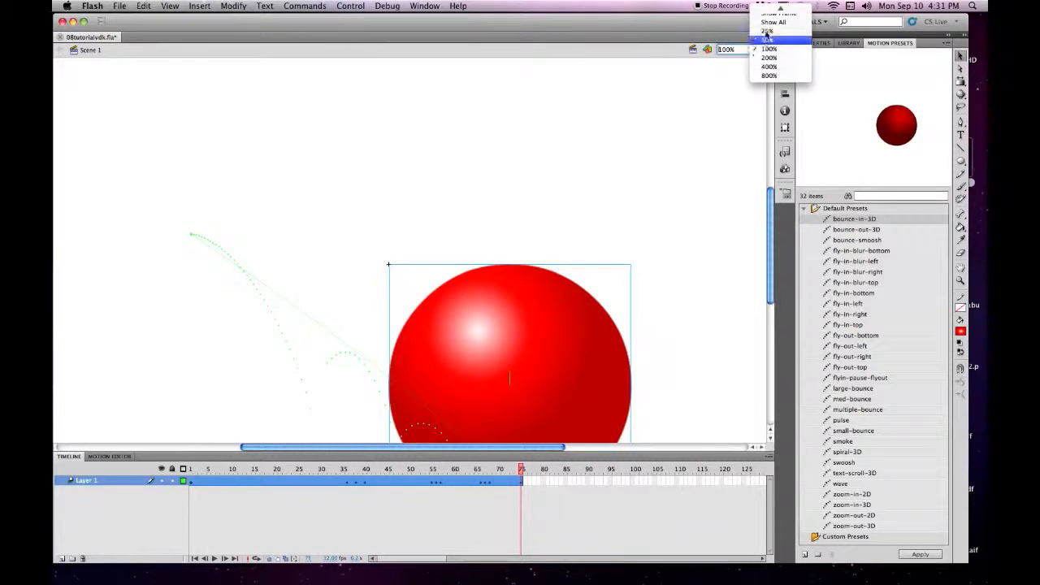
pyautogui.click(779, 10)
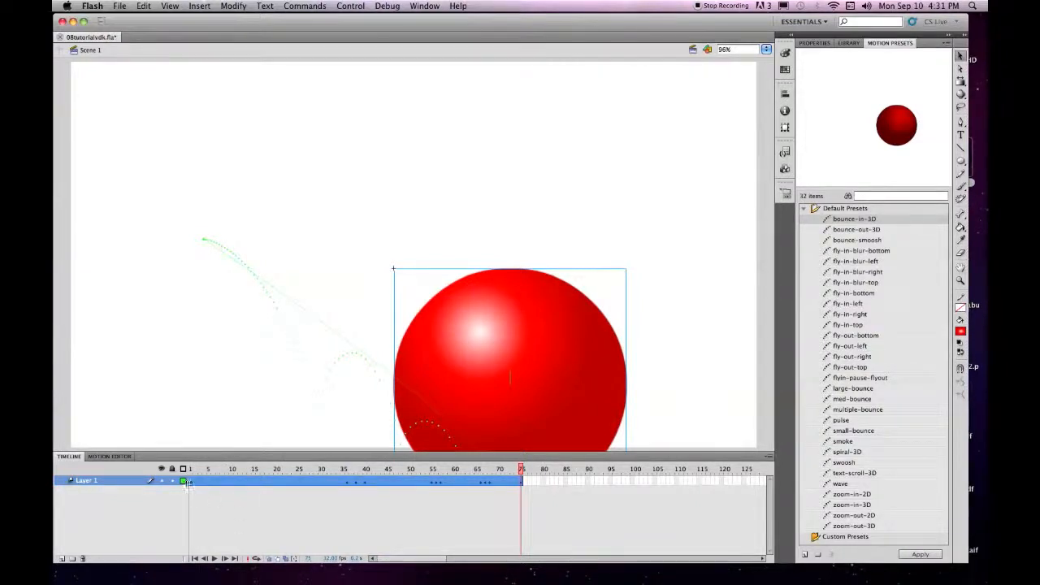
pyautogui.click(190, 485)
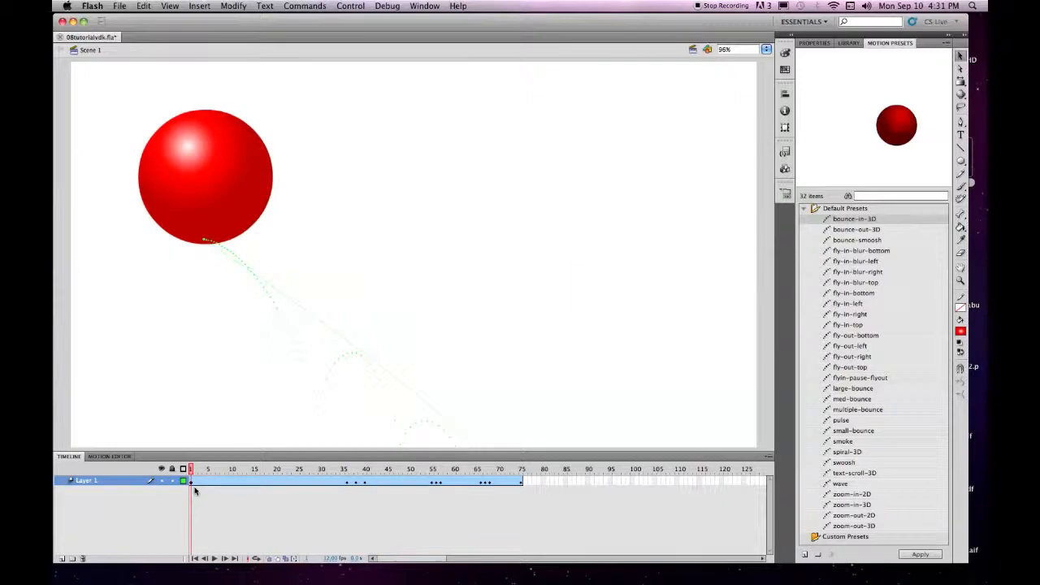
pyautogui.moveTo(203, 173); pyautogui.dragTo(119, 102)
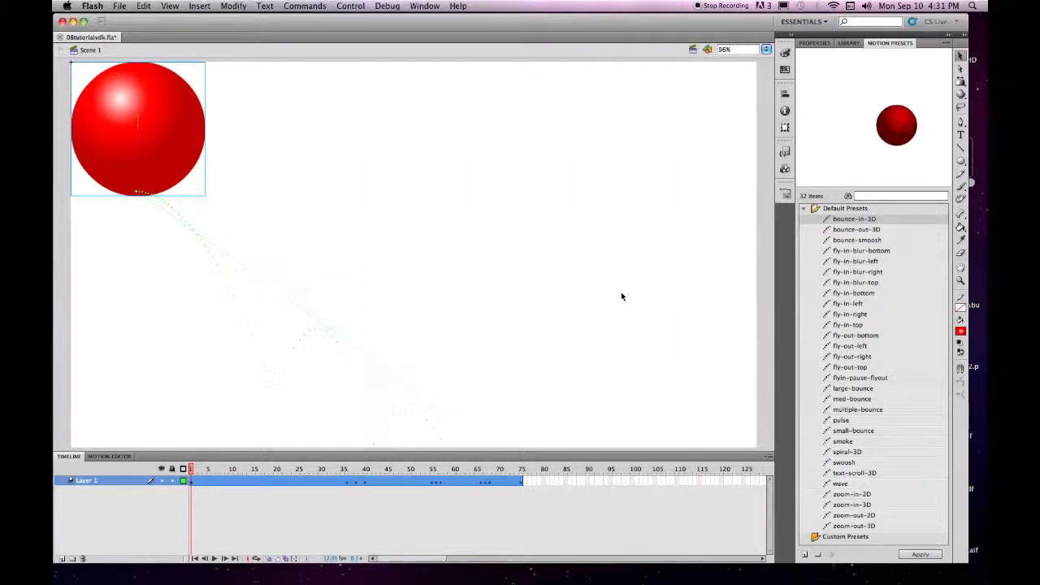
# Test the movie to watch the ball's bounce animation, and close the preview.
pyautogui.press('super+Return')
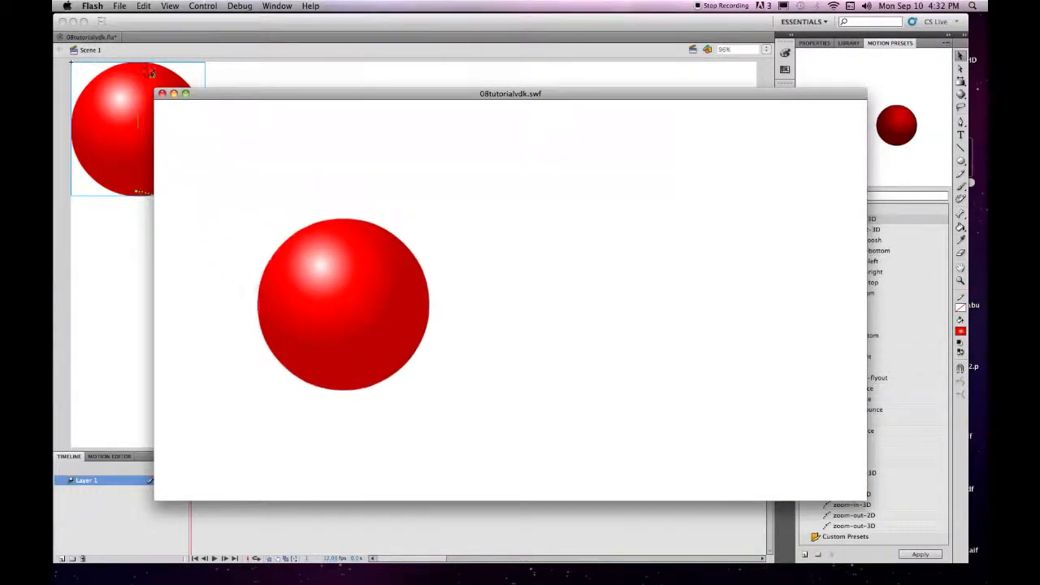
pyautogui.click(163, 94)
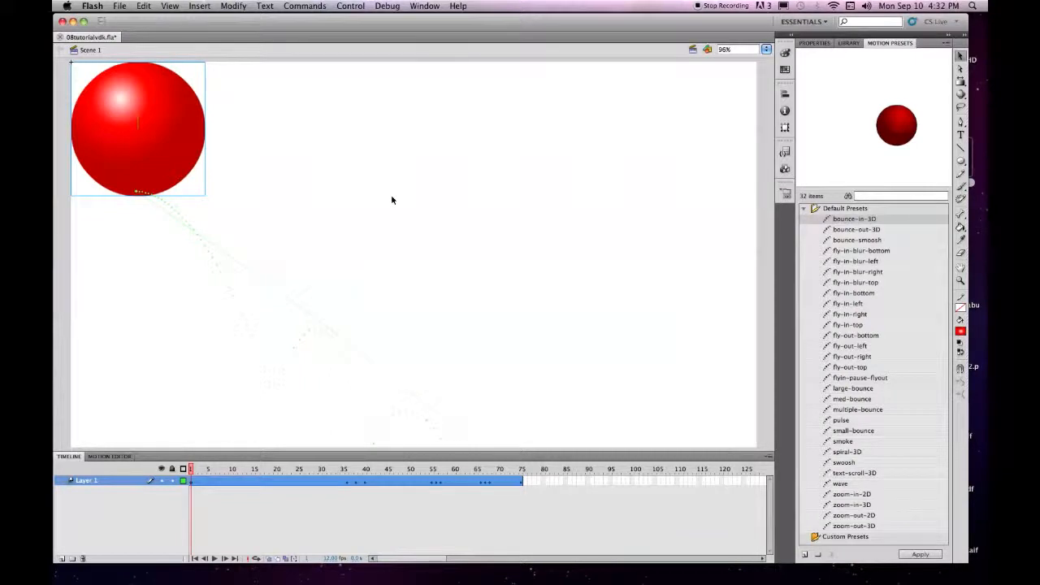
# Shorten the ball's motion tween in stages so it ends at frame 40, and test the faster animation.
pyautogui.rightClick(521, 480)
pyautogui.press('Escape')
pyautogui.moveTo(522, 480); pyautogui.dragTo(480, 481)
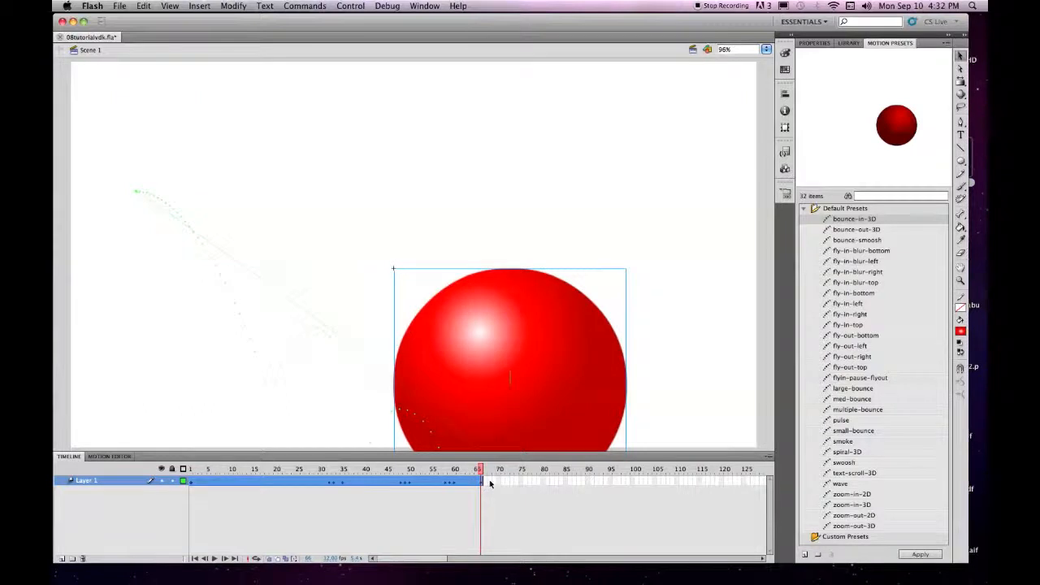
pyautogui.click(496, 502)
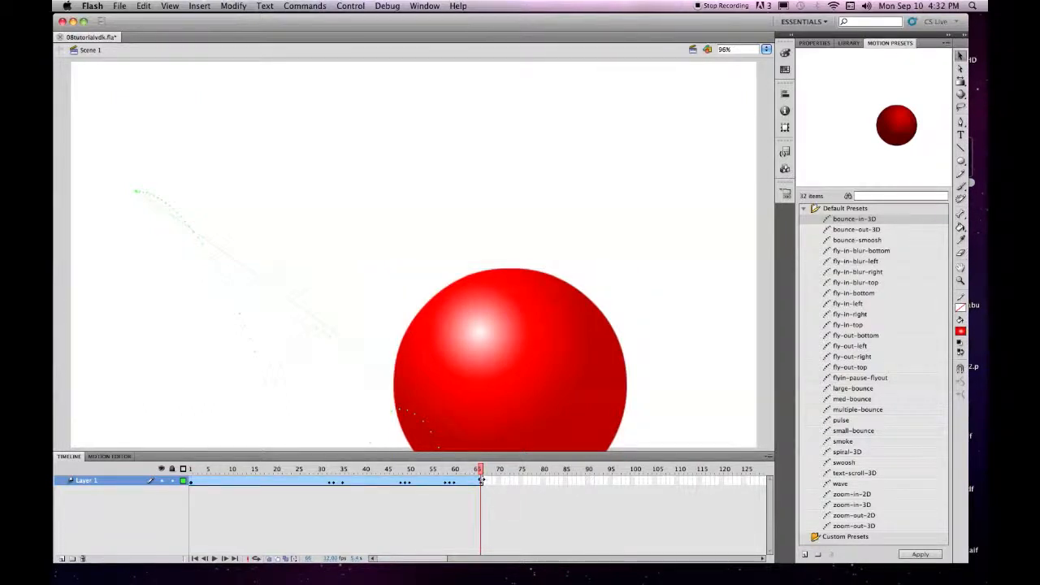
pyautogui.moveTo(481, 481); pyautogui.dragTo(398, 481)
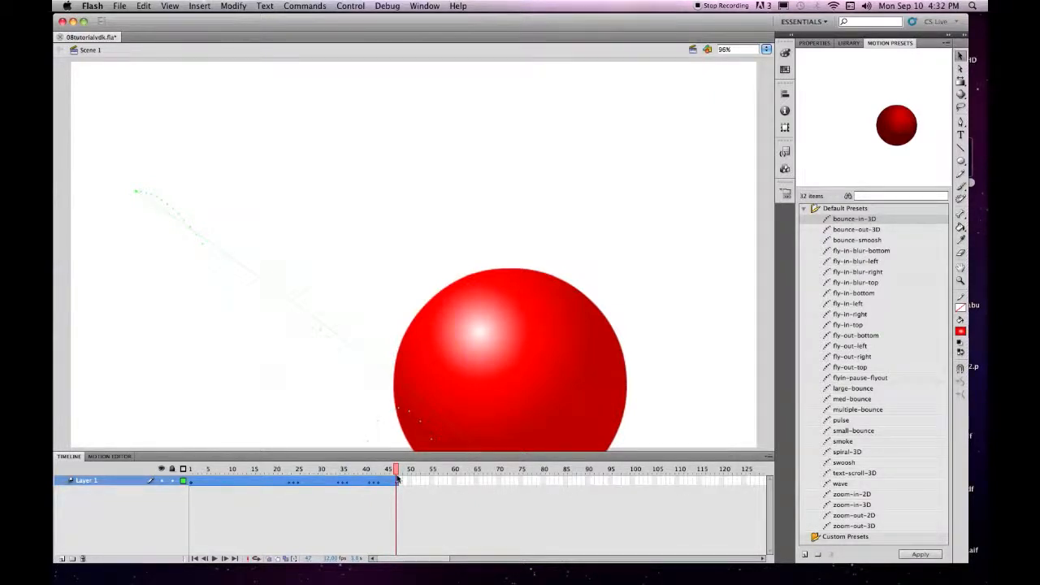
pyautogui.moveTo(397, 481); pyautogui.dragTo(366, 480)
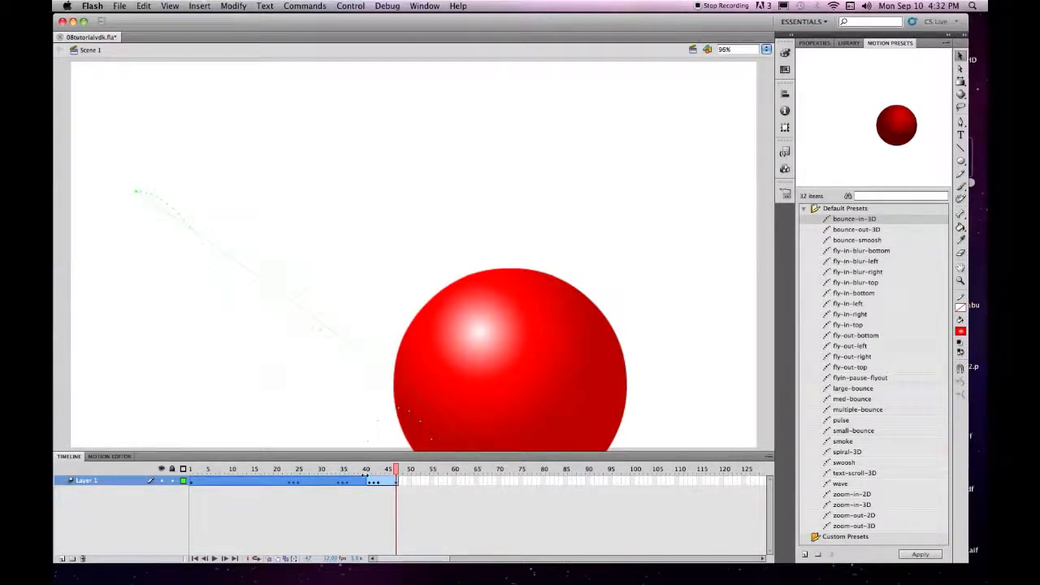
pyautogui.click(454, 520)
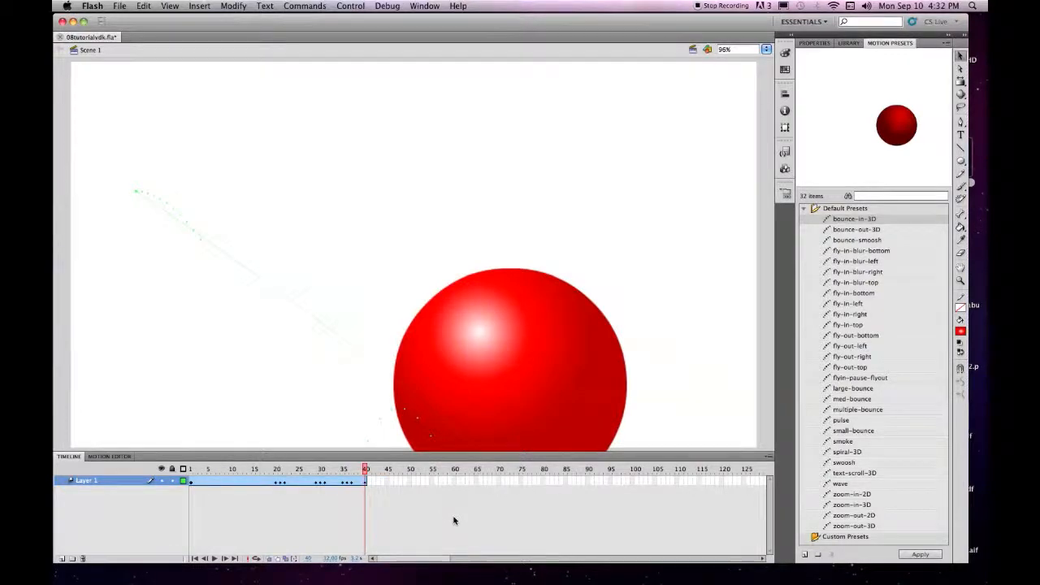
pyautogui.press('super+Return')
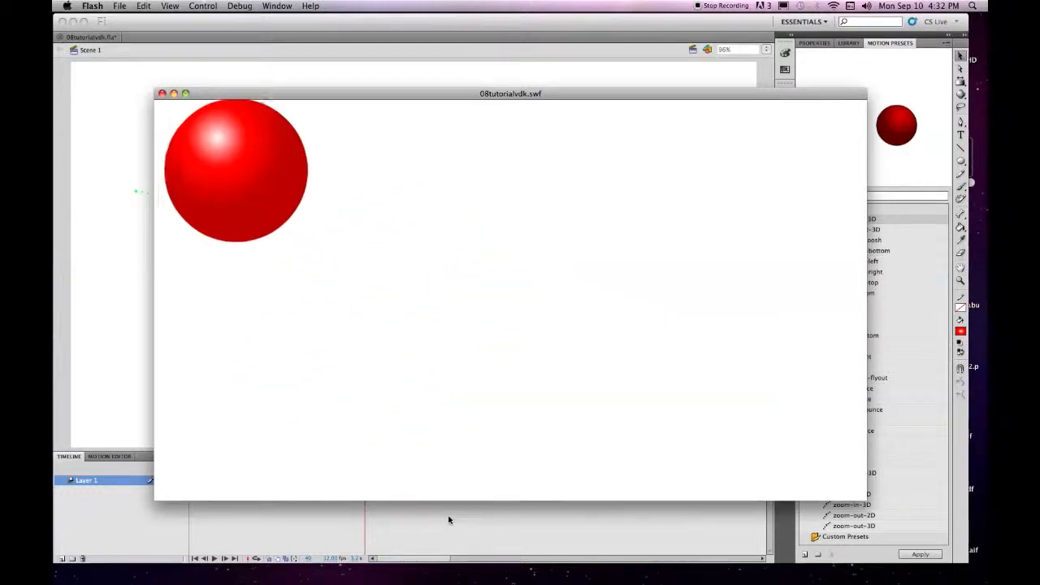
pyautogui.click(162, 94)
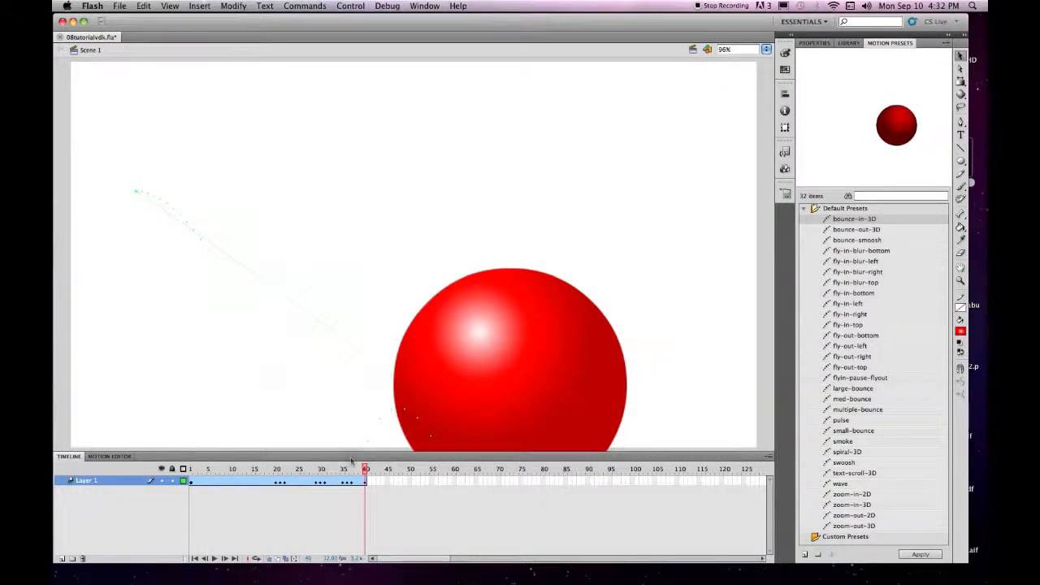
# Show all stage content and scale down the ball's motion path with Free Transform so the final ball position lies inside the stage.
pyautogui.moveTo(365, 470); pyautogui.dragTo(466, 466)
pyautogui.click(766, 50)
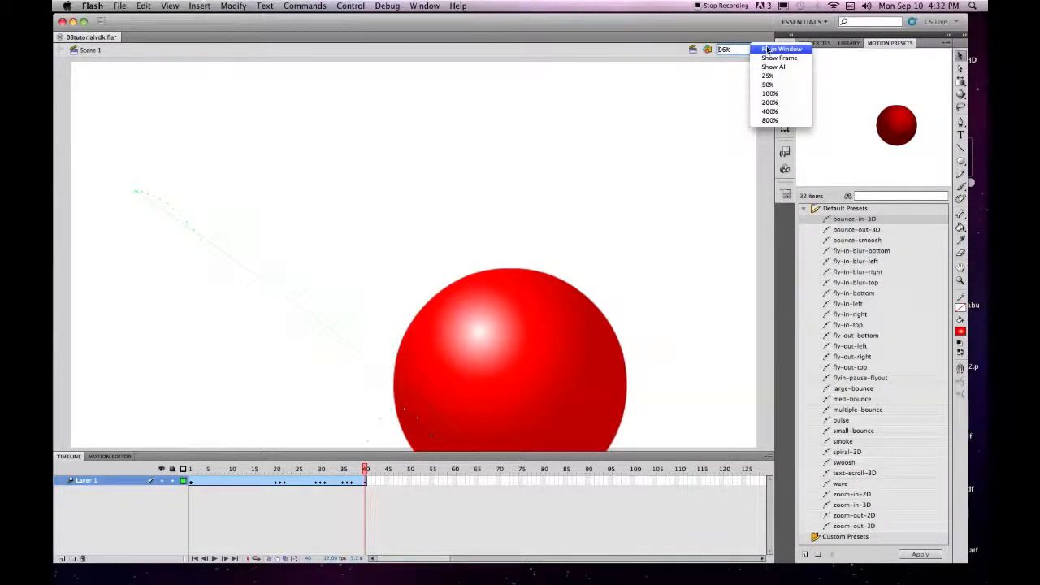
pyautogui.click(772, 67)
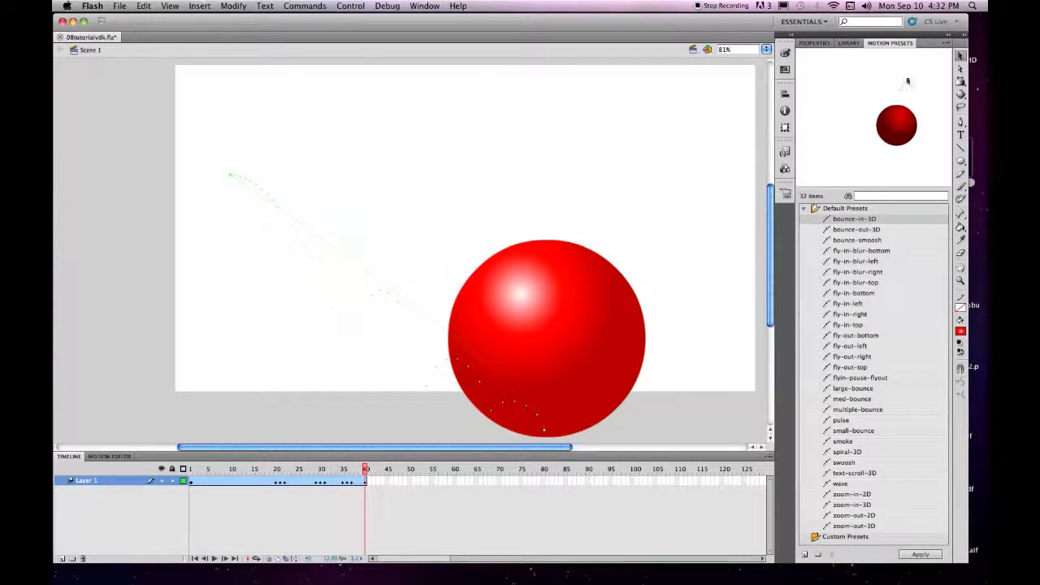
pyautogui.click(965, 85)
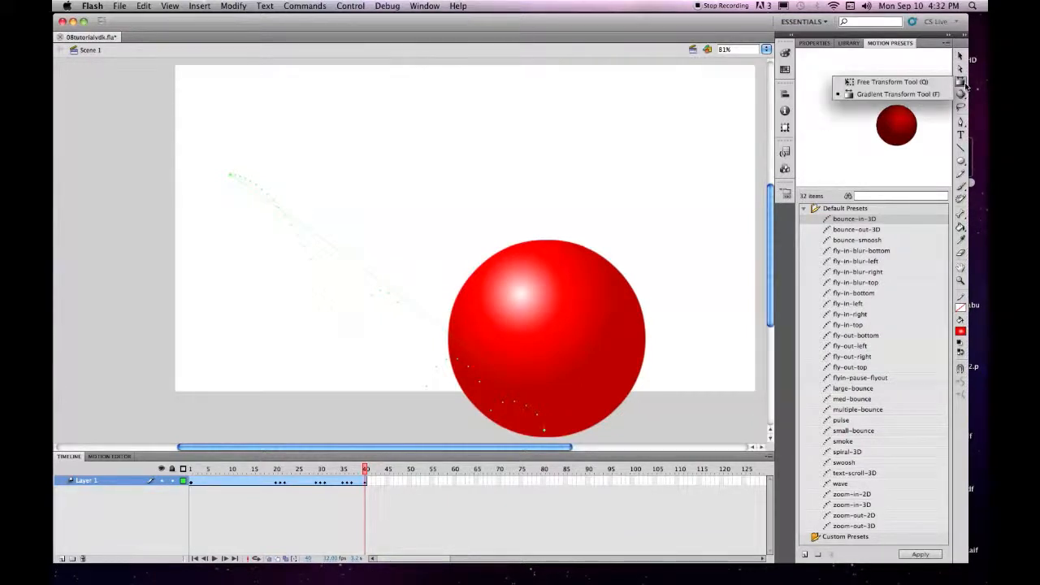
pyautogui.click(915, 81)
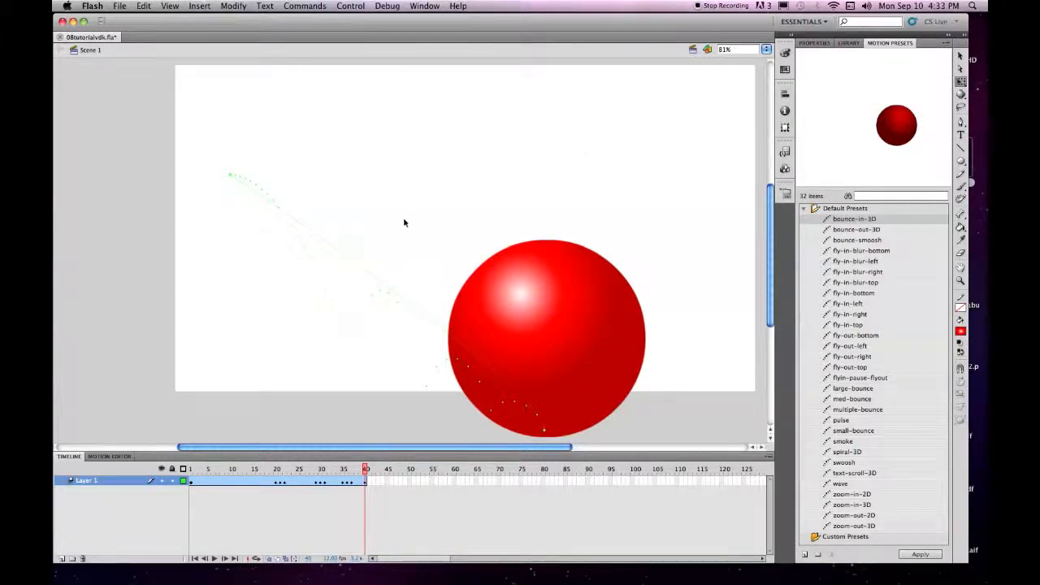
pyautogui.click(347, 258)
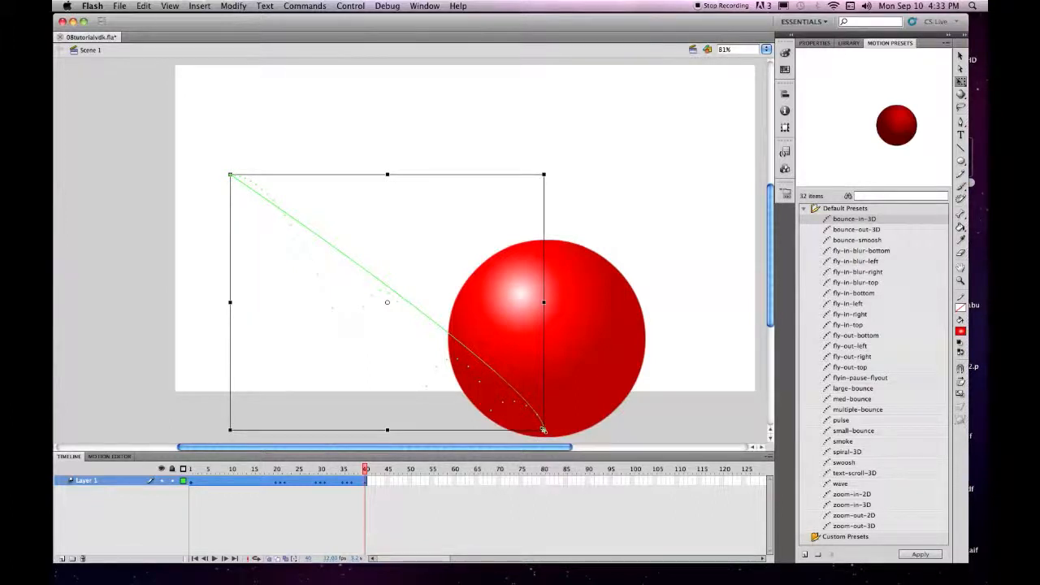
pyautogui.moveTo(544, 431); pyautogui.dragTo(462, 366)
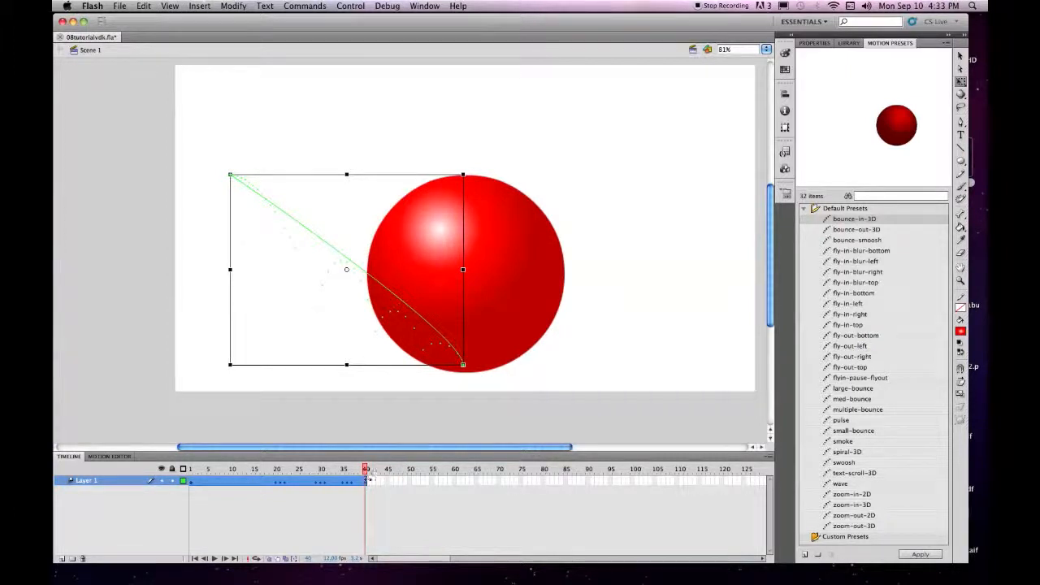
# Extend the ball's motion tween to frame 100 and test the slower animation.
pyautogui.moveTo(366, 480); pyautogui.dragTo(633, 480)
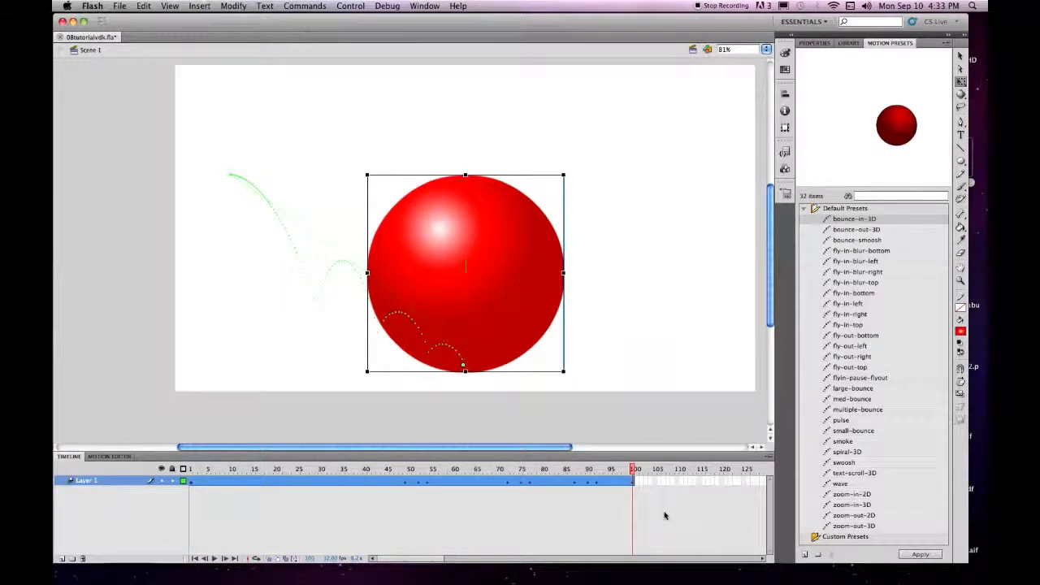
pyautogui.press('super+Return')
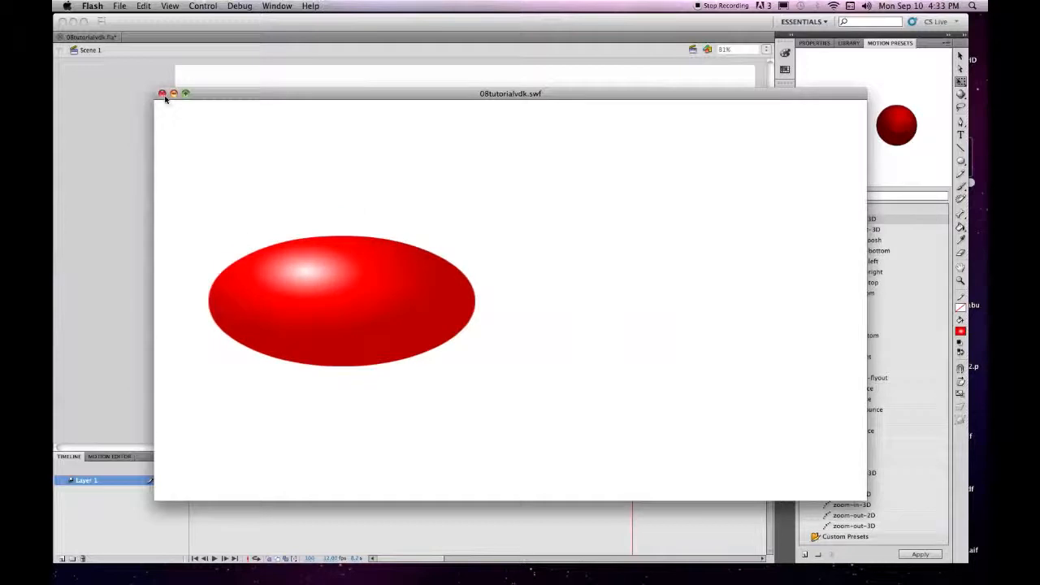
pyautogui.click(163, 94)
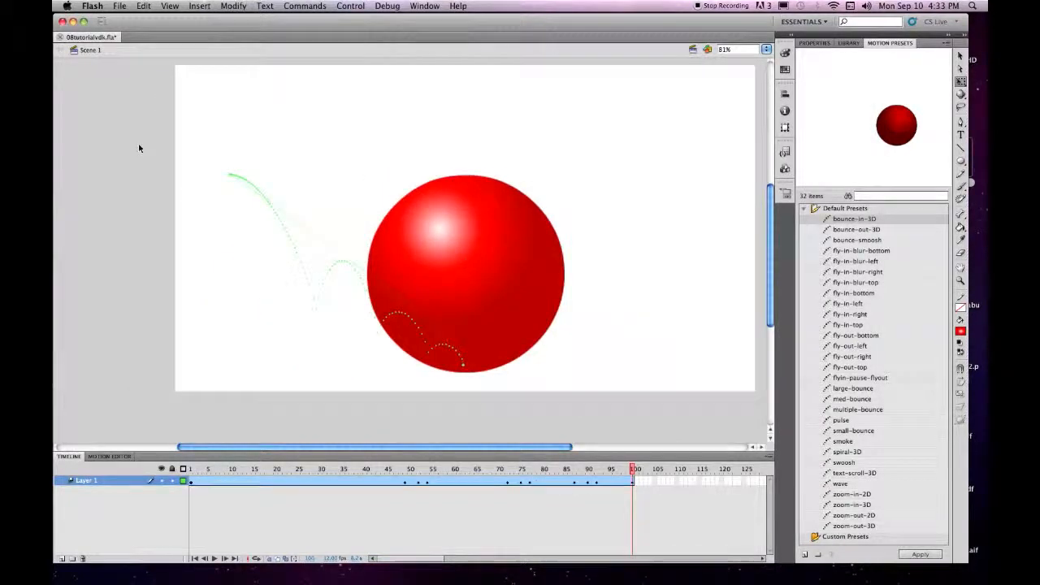